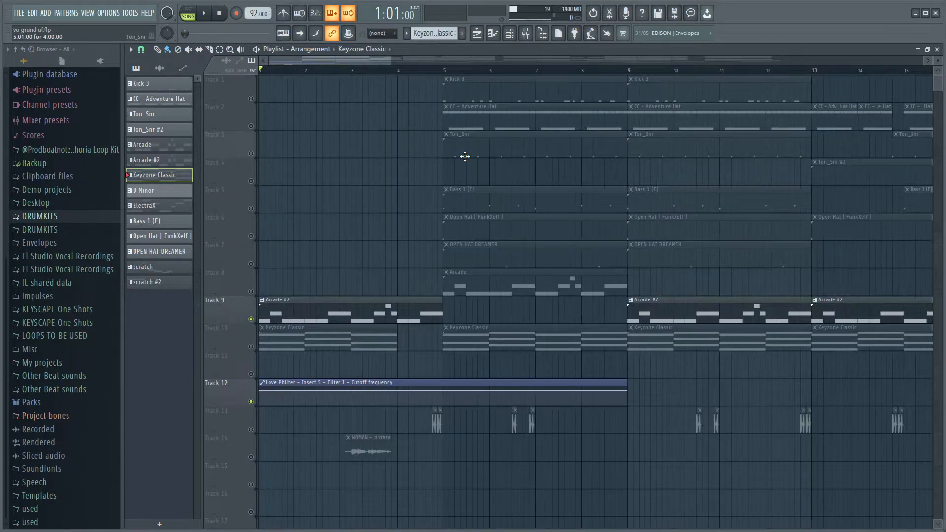
Switch from the Keyzone Classic pattern to the Arcade pattern and open its melody in the piano roll.
key(F6)
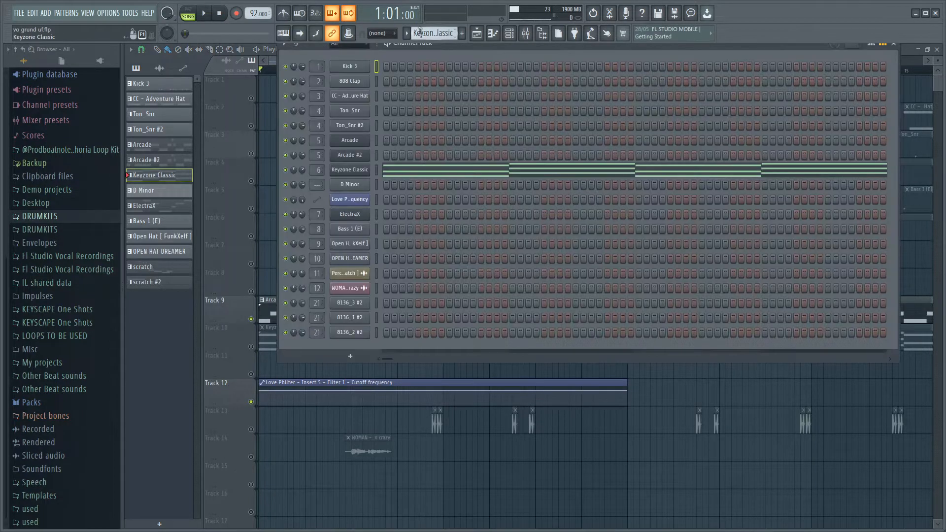
scroll(424, 33, up, 2)
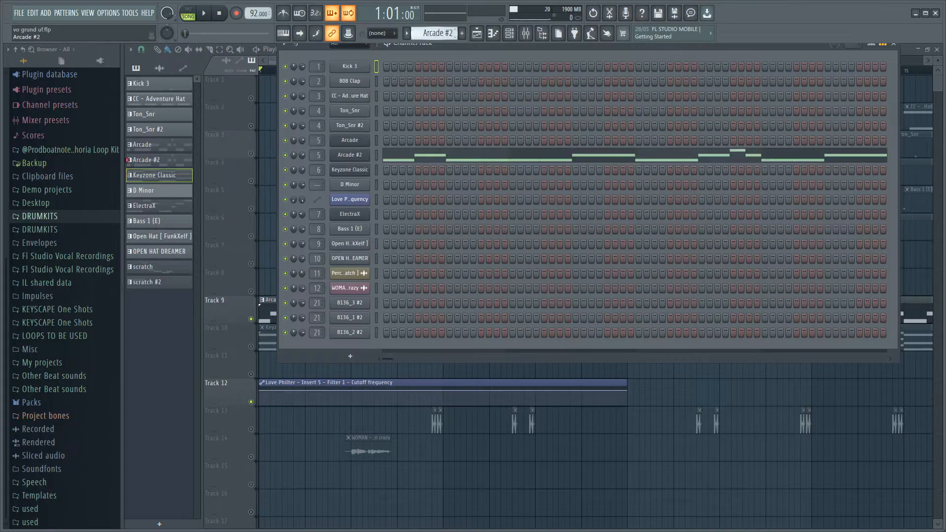
click(351, 142)
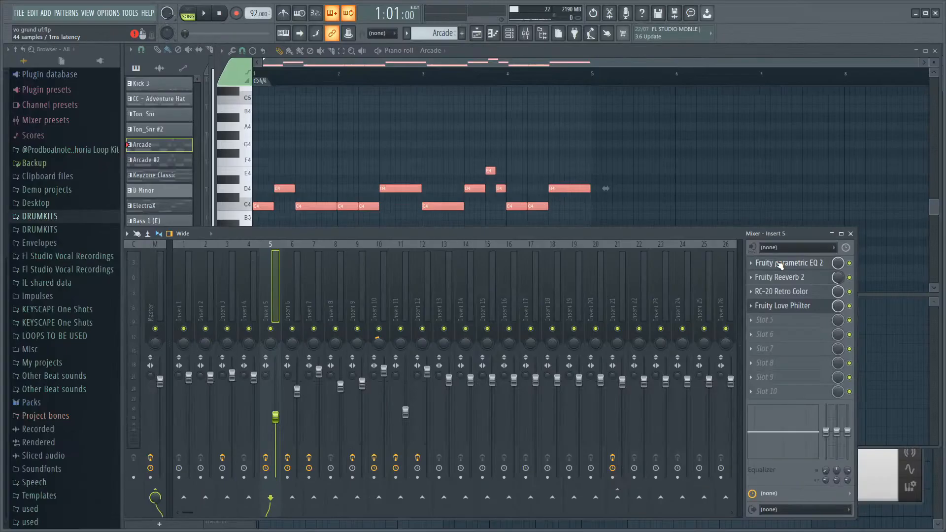
Inspect Fruity parametric EQ 2, Fruity Reeverb 2, RC-20 Retro Color and Fruity Love Philter on the Arcade channel's mixer insert 5.
click(778, 263)
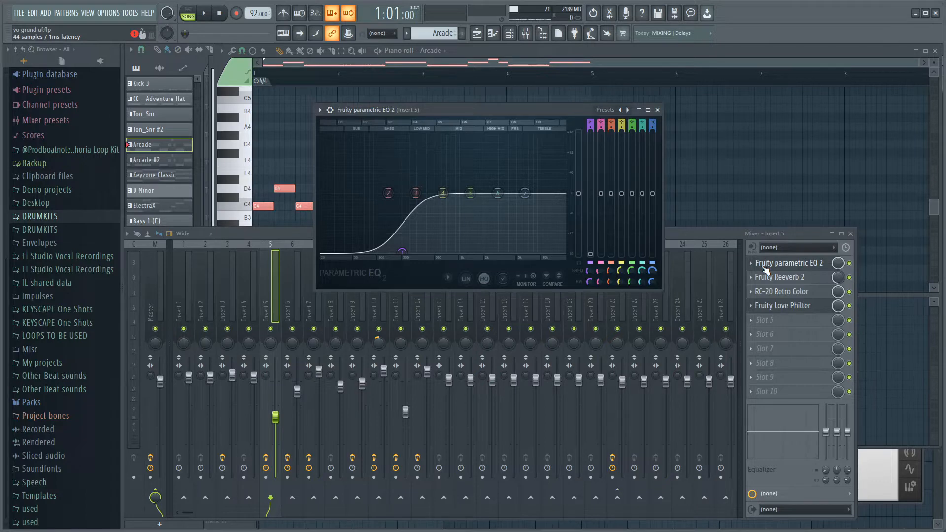
click(789, 277)
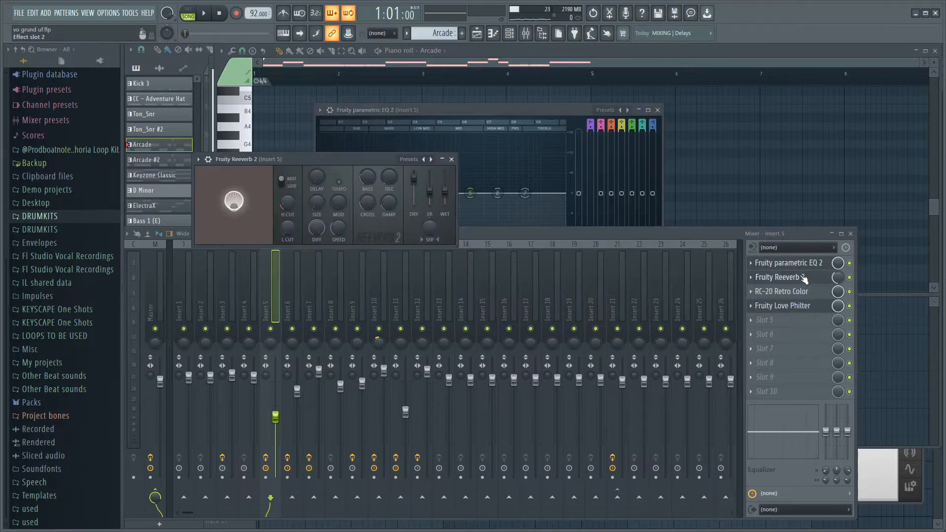
click(782, 291)
drag(463, 168, 492, 146)
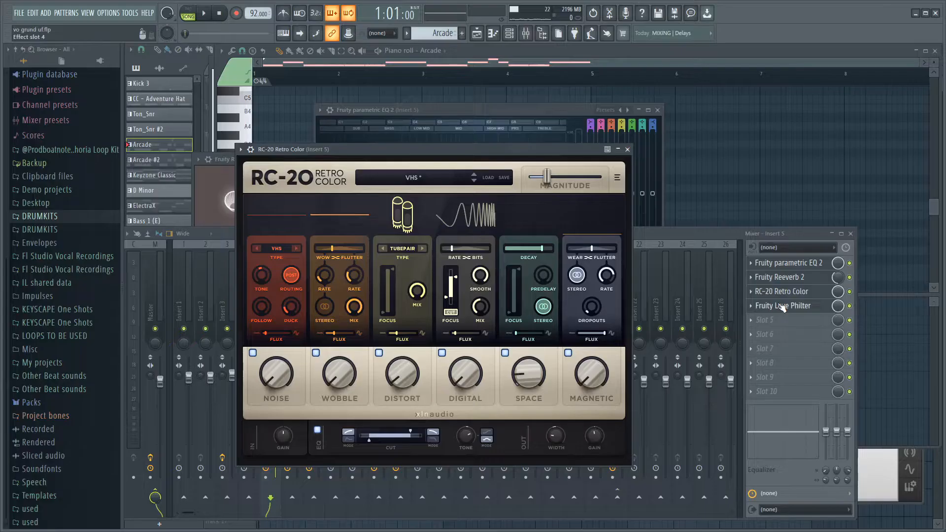
click(782, 307)
click(783, 306)
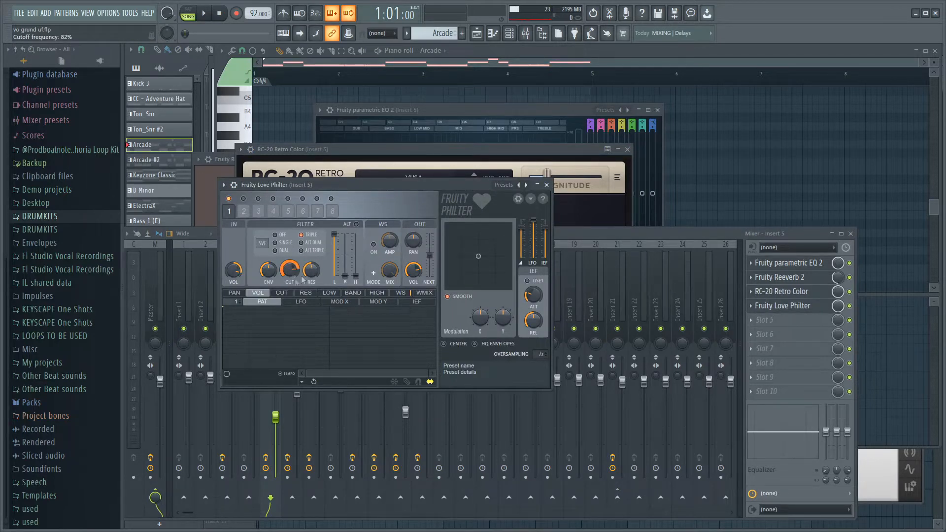
click(457, 69)
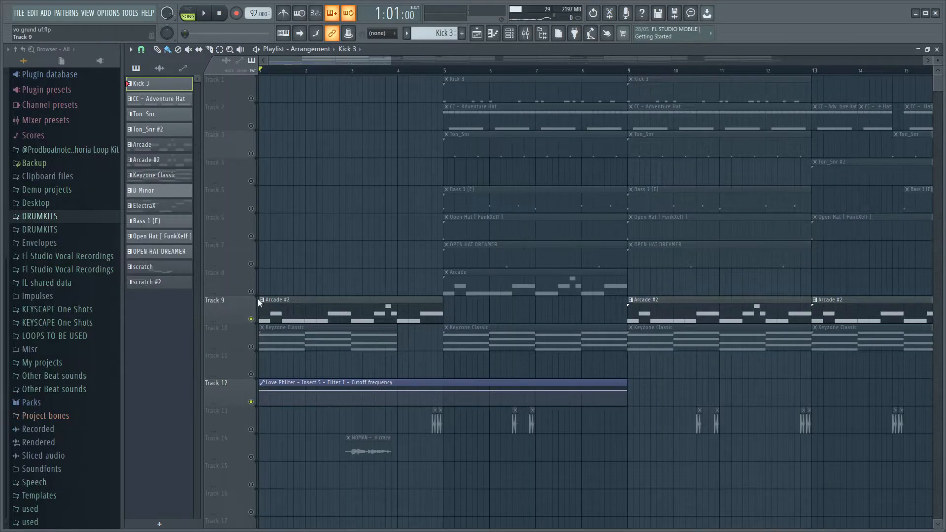
Unmute the Arcade melody on track 8 and review the session key options in its Arcade instrument.
click(251, 291)
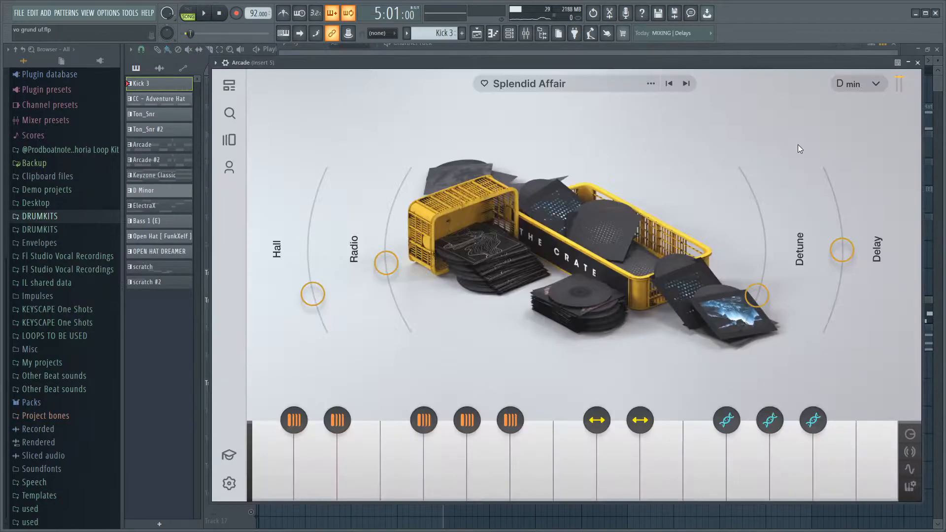
click(877, 85)
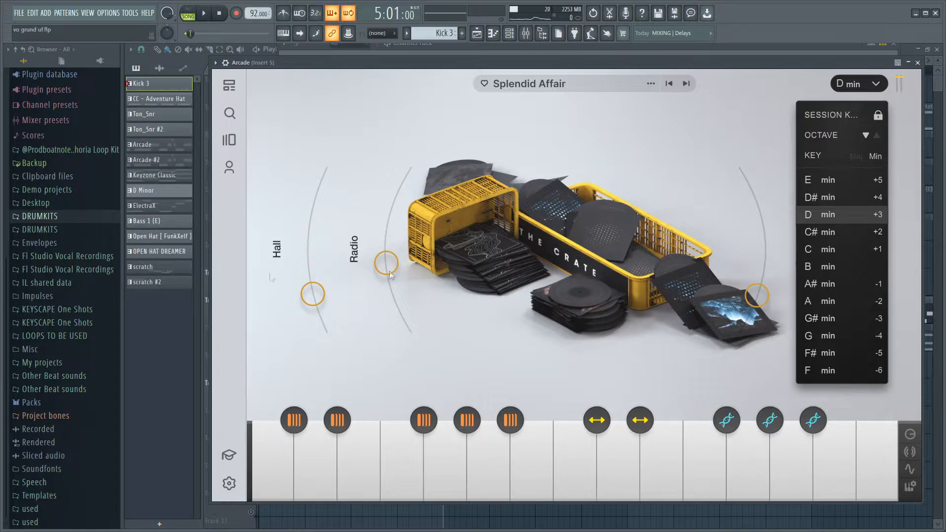
click(159, 338)
key(space)
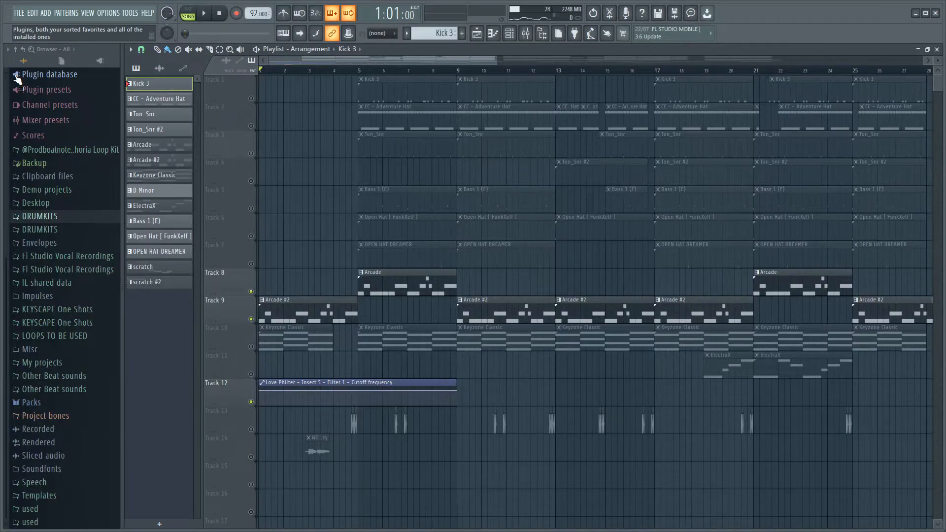
Unmute the Keyzone Classic chords on track 10 and view the Keyzone Classic instrument's settings.
scroll(217, 373, up, 4)
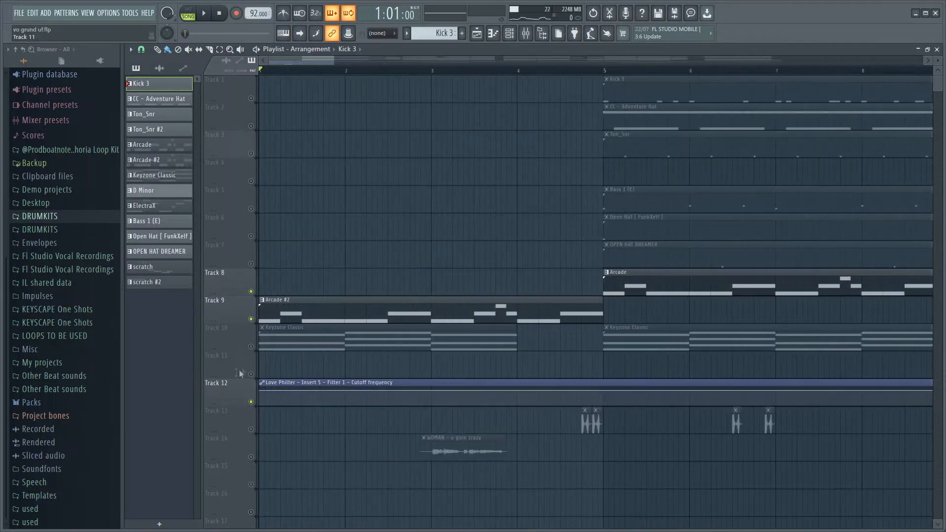
click(252, 347)
click(509, 33)
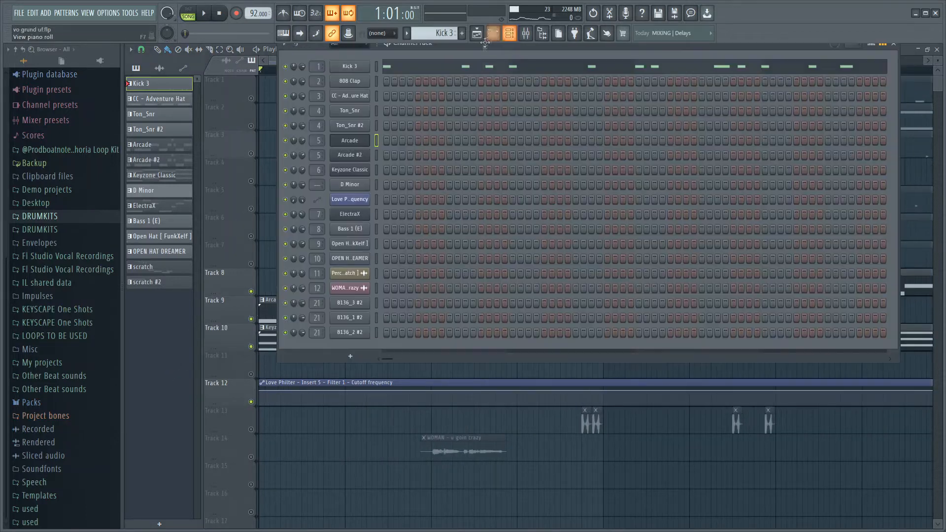
click(356, 170)
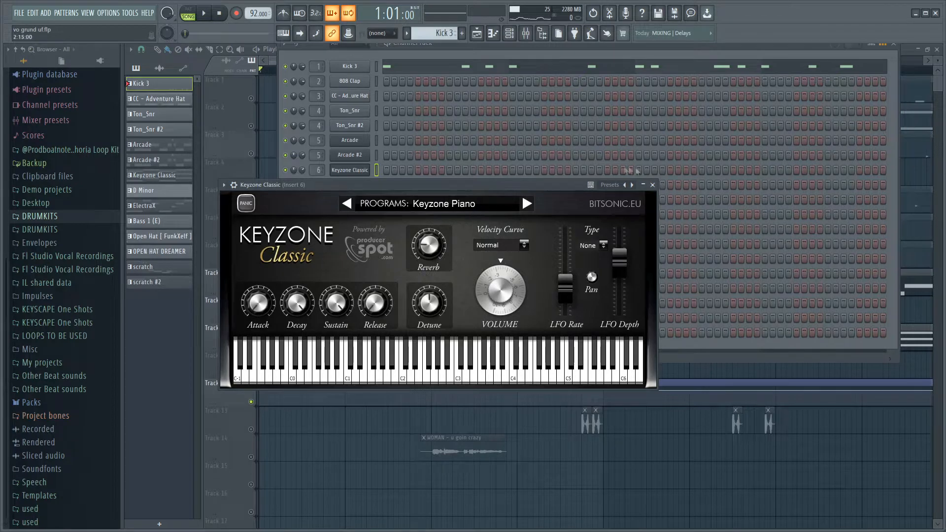
click(653, 186)
Inspect Fruity parametric EQ 2, Fruity Reeverb 2 and RC-20 Retro Color on the Keyzone Classic channel's mixer insert 6.
key(F9)
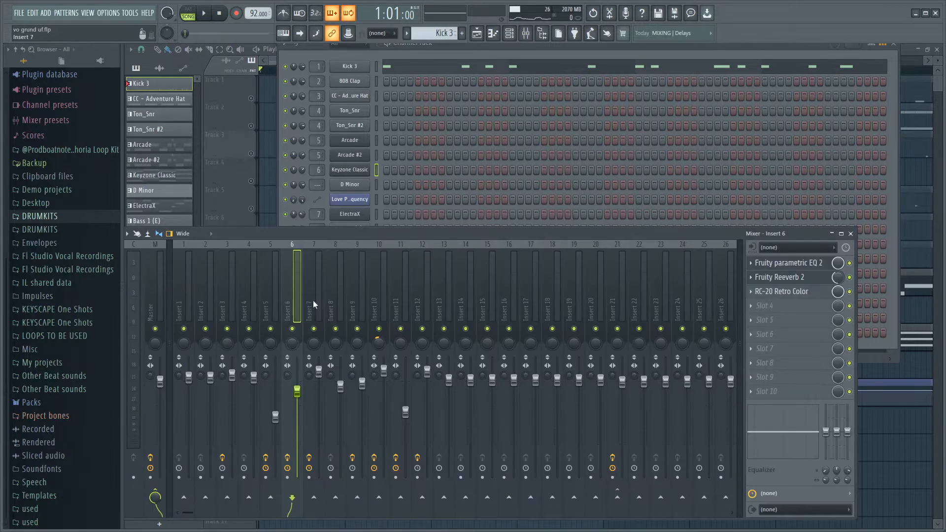
click(791, 264)
click(775, 274)
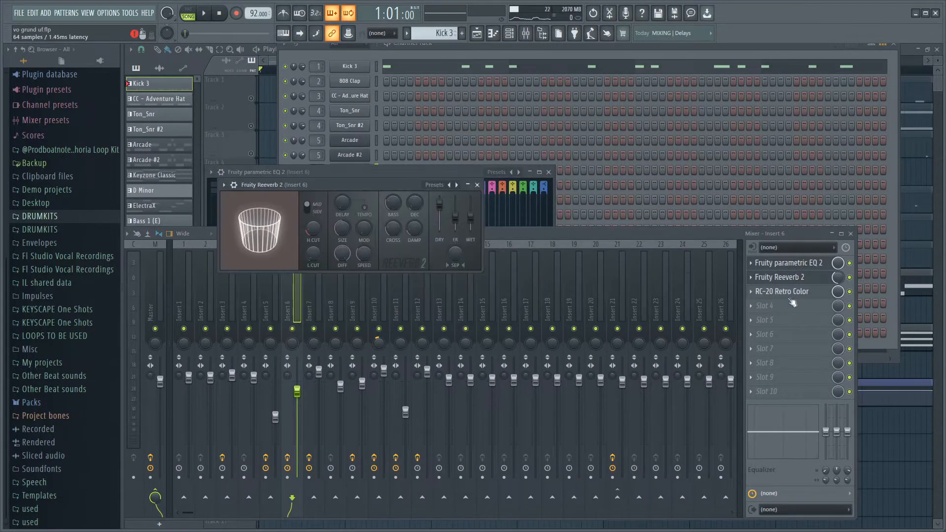
click(791, 291)
click(521, 95)
Reopen the Arcade instrument to check its session key, and close it again.
click(350, 143)
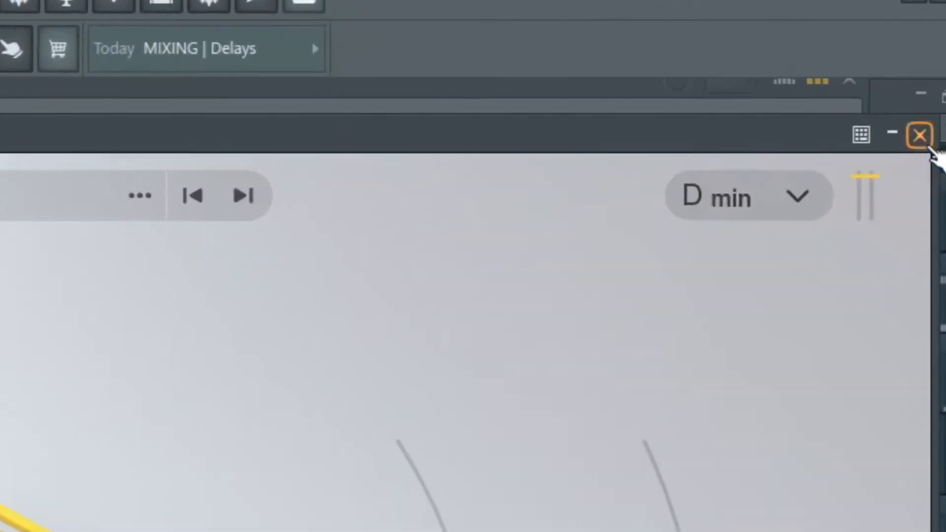
click(919, 97)
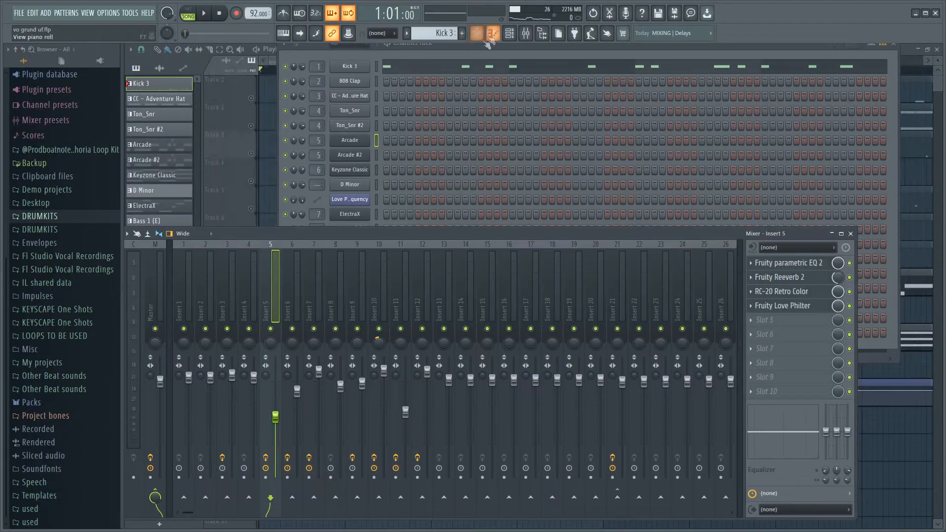
Open the Keyzone Classic pattern's chords in the piano roll and play them back.
scroll(436, 30, down, 7)
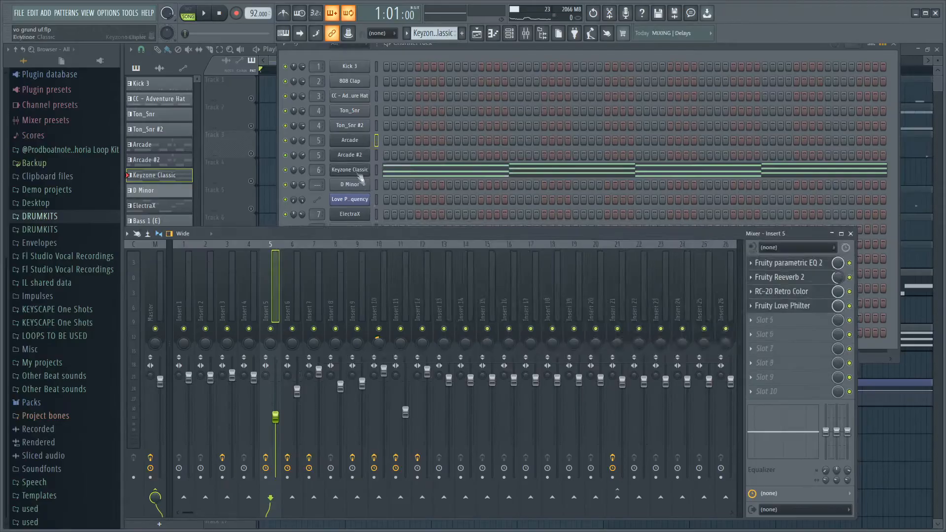
click(395, 167)
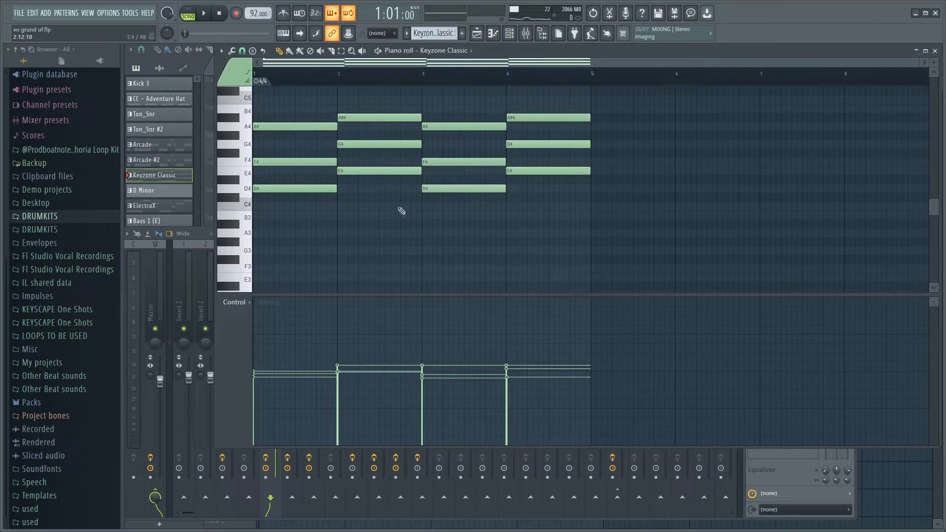
scroll(402, 209, up, 3)
scroll(402, 214, down, 2)
key(space)
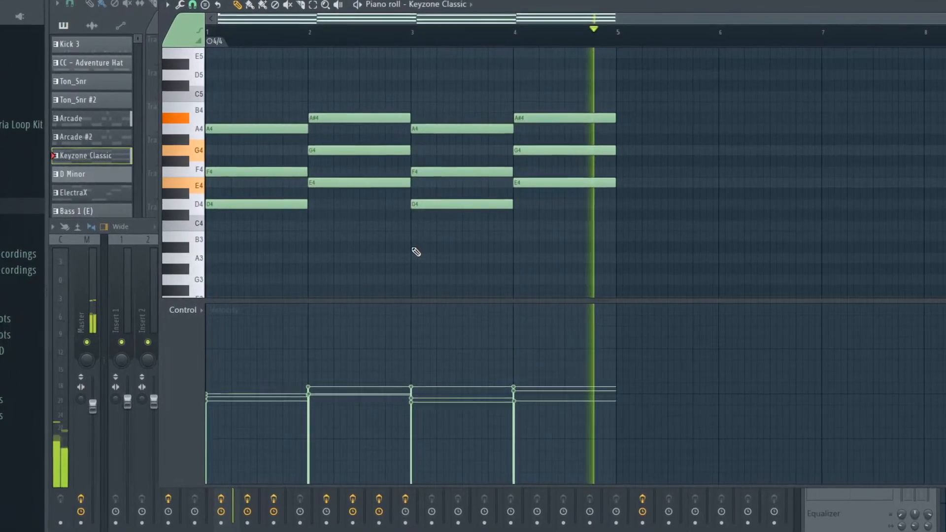
scroll(246, 209, up, 8)
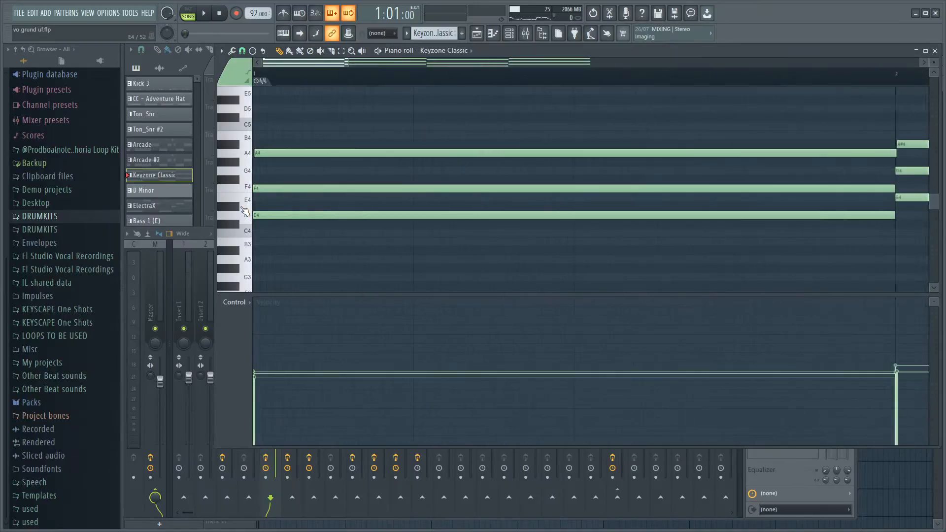
scroll(246, 209, down, 5)
scroll(246, 209, up, 5)
scroll(376, 271, down, 4)
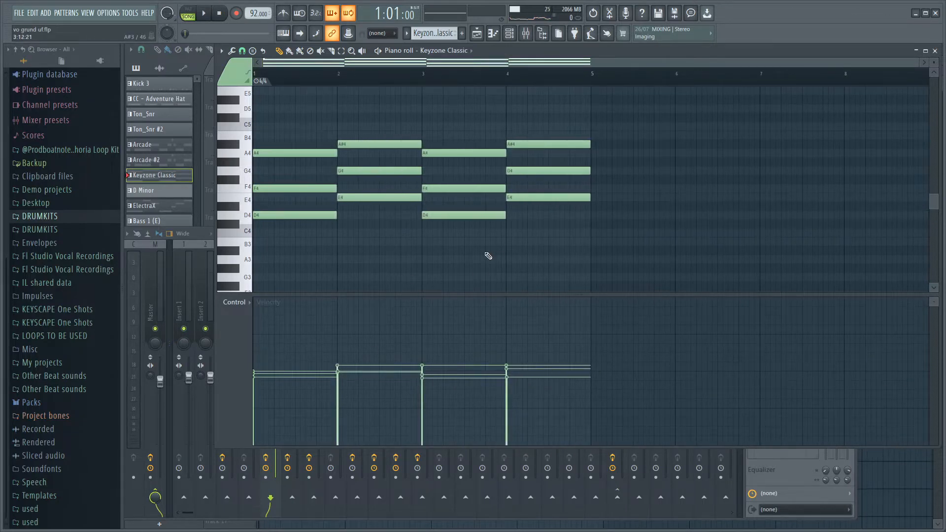
Select all the Keyzone Classic chord notes, view the strum and velocity randomizer tools for them, and dismiss both.
key(ctrl+a)
scroll(514, 196, down, 2)
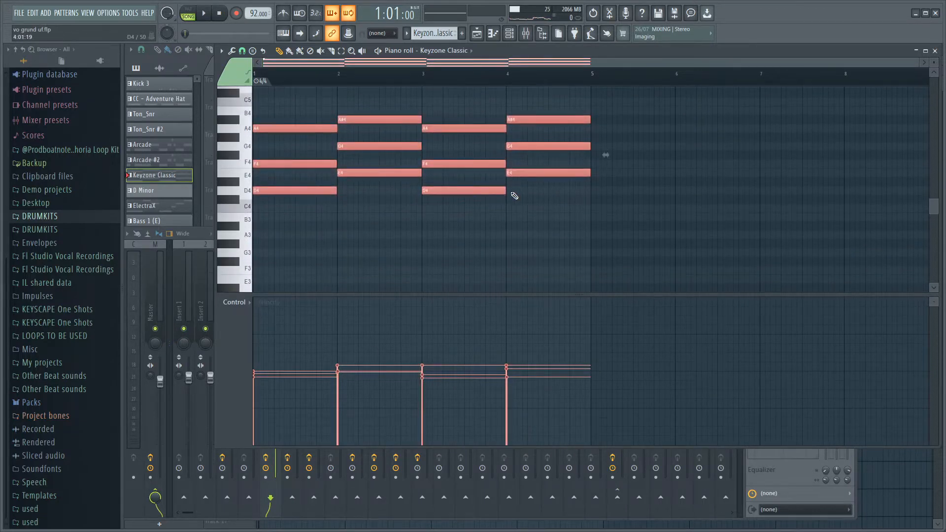
key(alt+s)
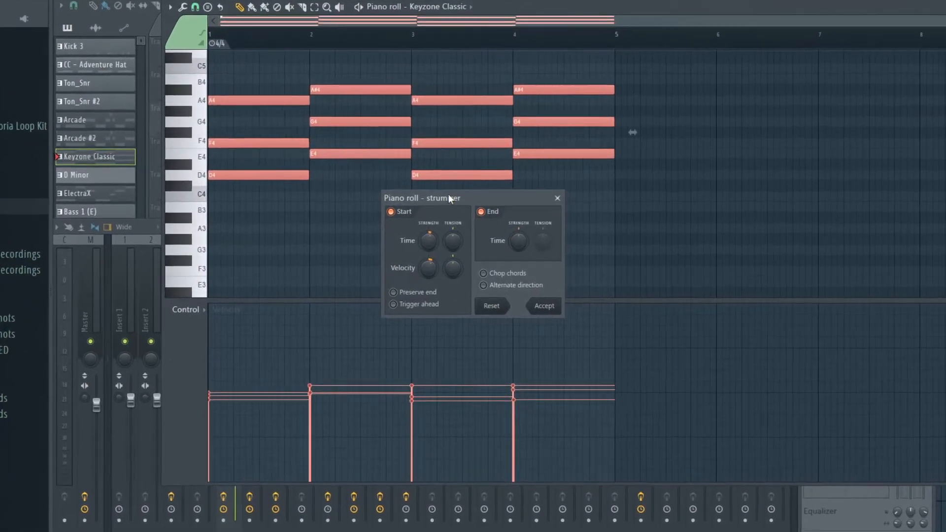
click(557, 198)
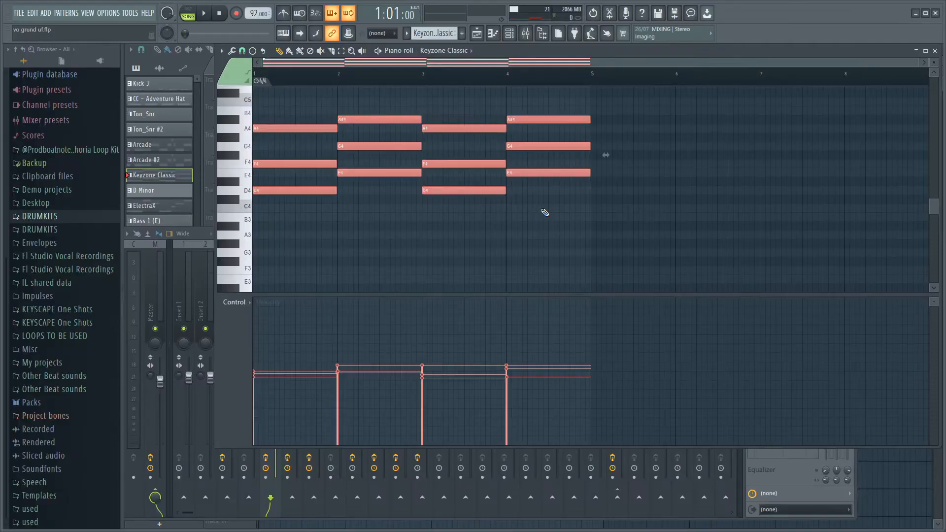
key(alt+r)
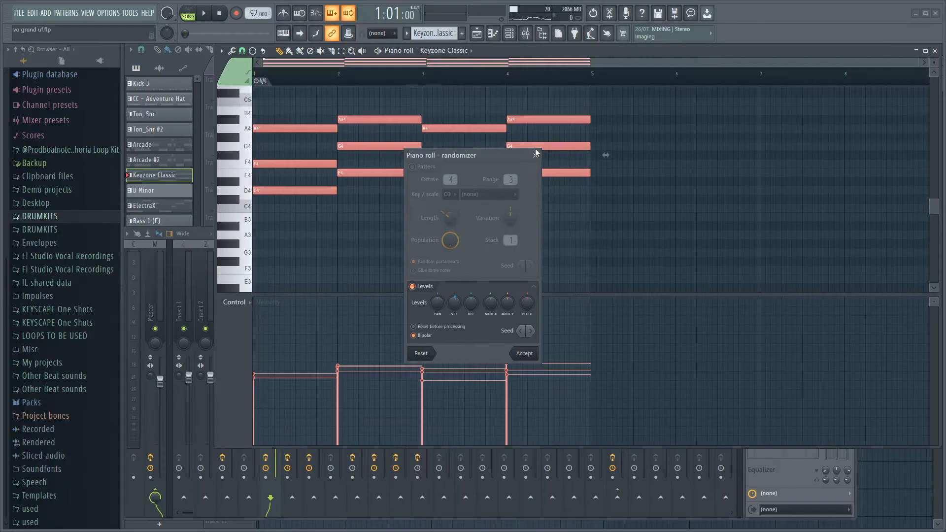
click(578, 79)
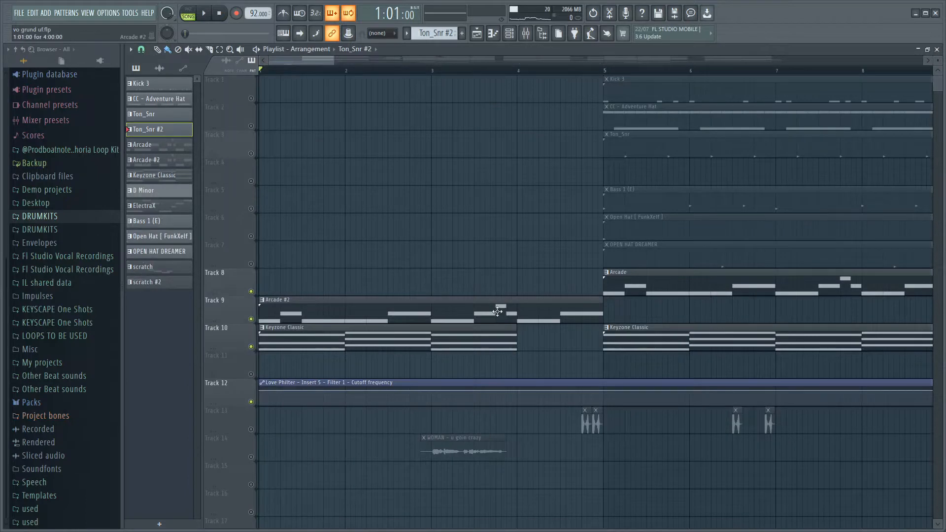
Unmute the ElectraX melody on track 11 and view the patch used in the ElectraX instrument.
click(251, 375)
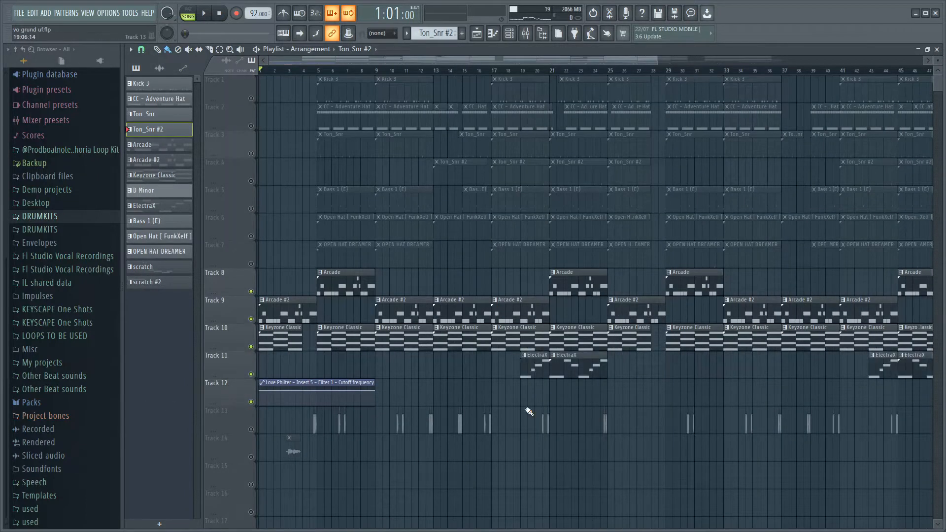
scroll(519, 431, down, 2)
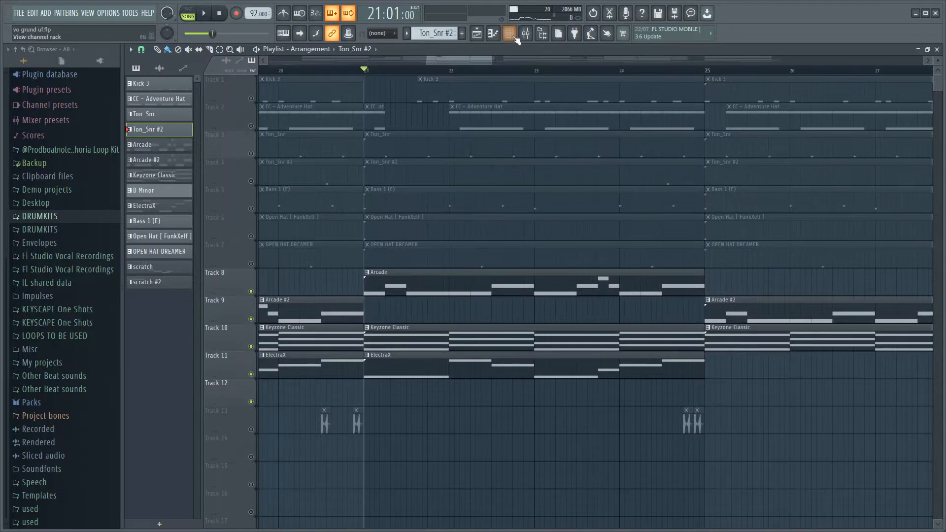
click(513, 37)
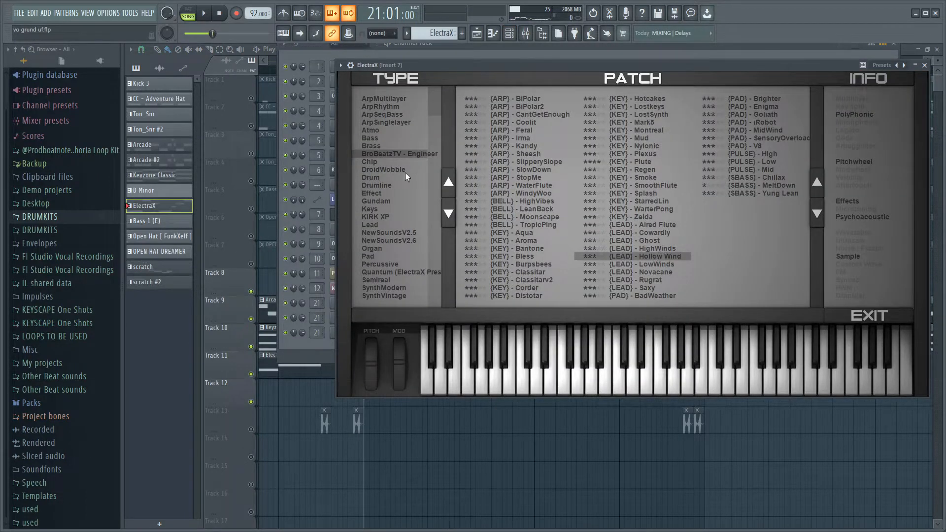
click(924, 65)
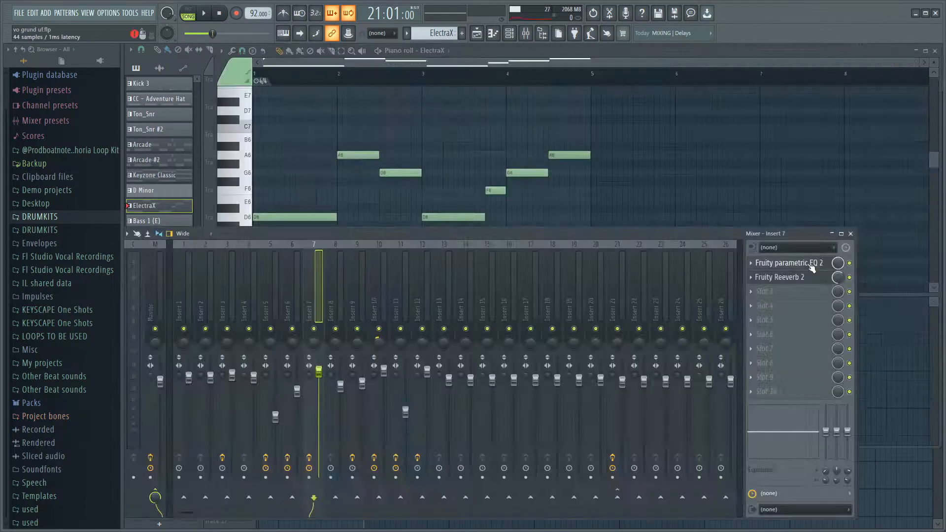
Inspect the Fruity parametric EQ 2 curve on the ElectraX channel's mixer insert 7.
click(812, 265)
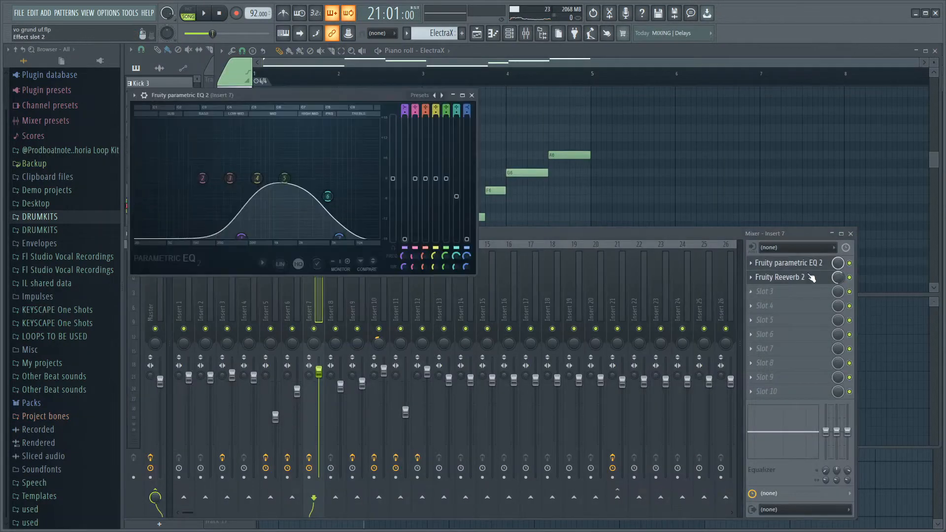
click(551, 86)
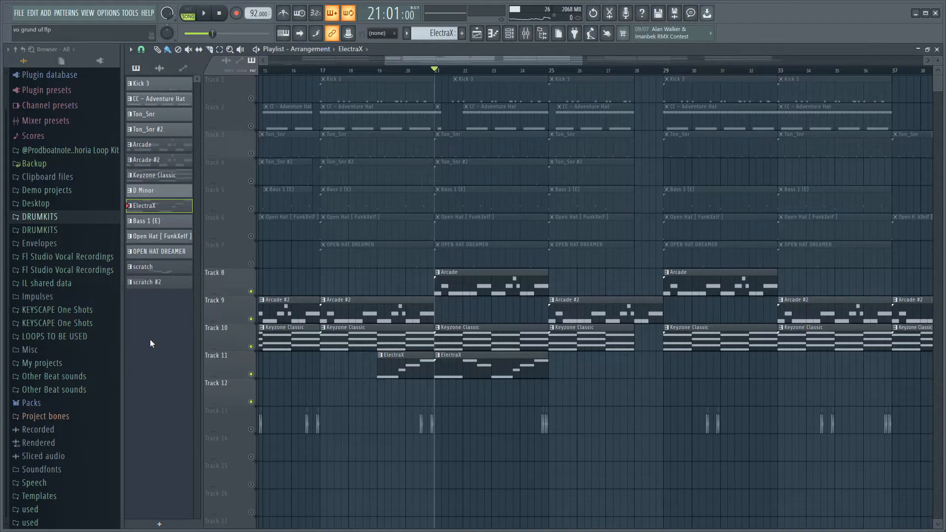
Move the playhead to bar 9 and open the Ton_Snr pattern from track 3 in the piano roll.
scroll(593, 435, down, 5)
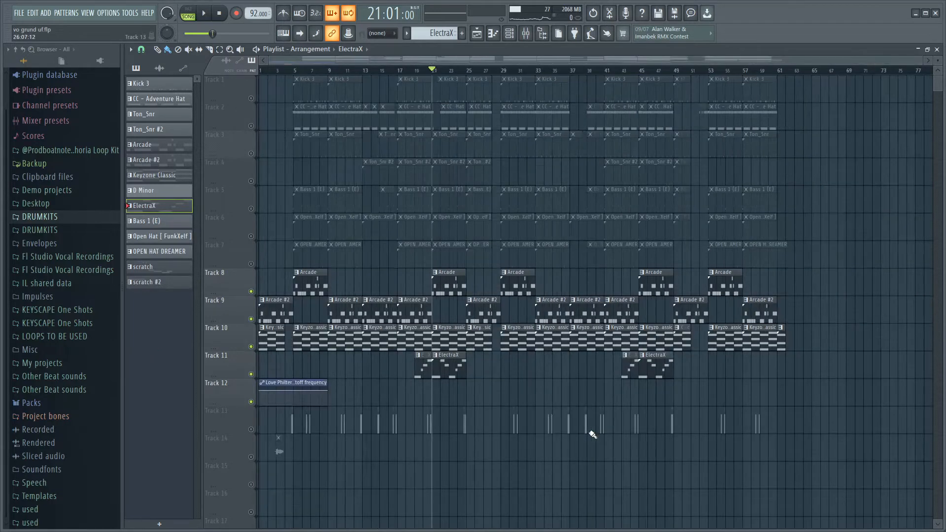
scroll(547, 74, up, 5)
click(508, 72)
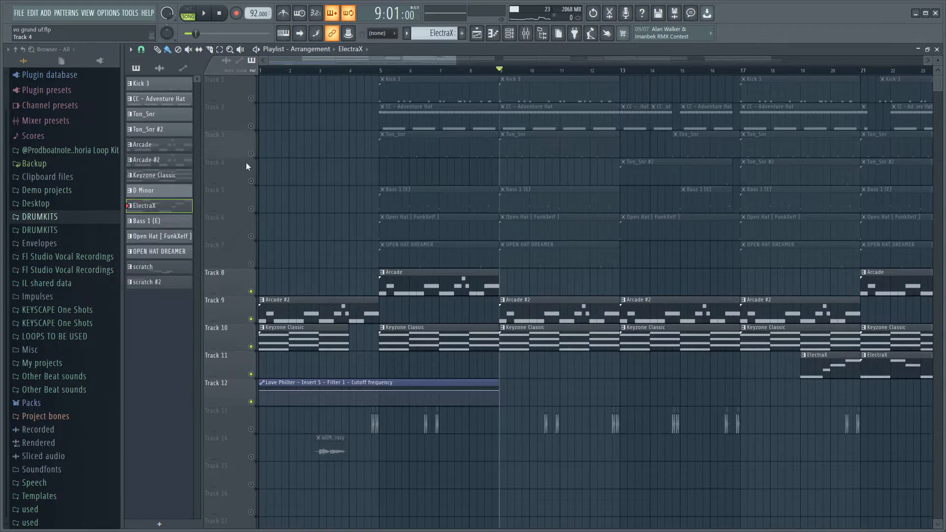
scroll(521, 165, up, 3)
double_click(524, 152)
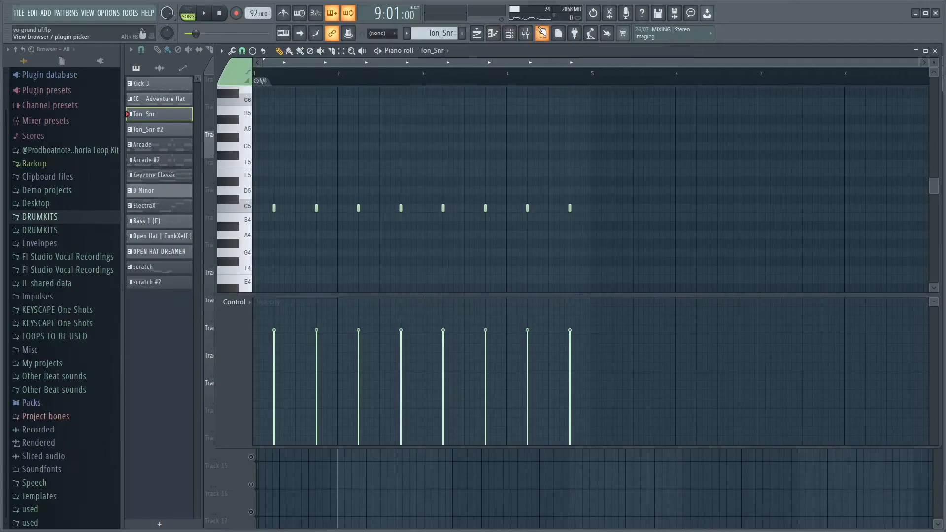
View the mixer briefly, and unmute track 2 and open its CC - Adventure Hat pattern in the piano roll.
click(525, 33)
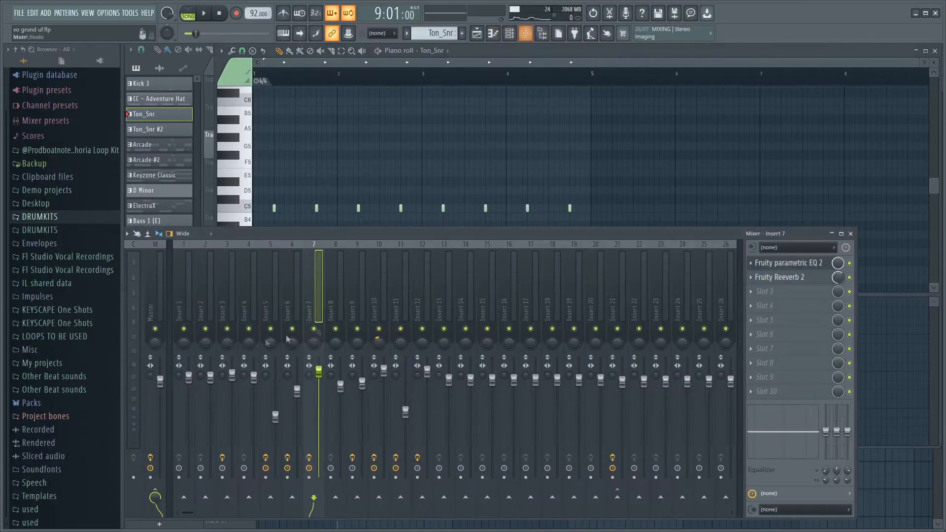
click(241, 280)
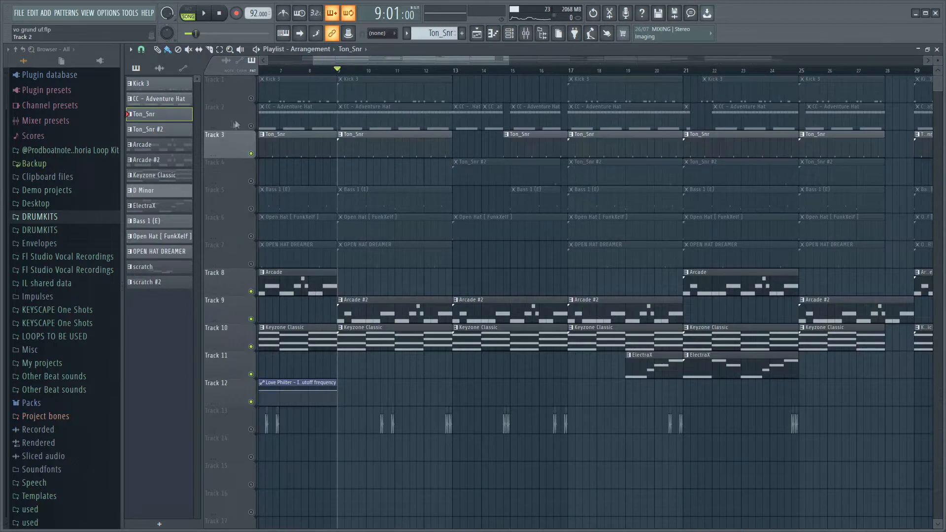
click(251, 126)
double_click(403, 122)
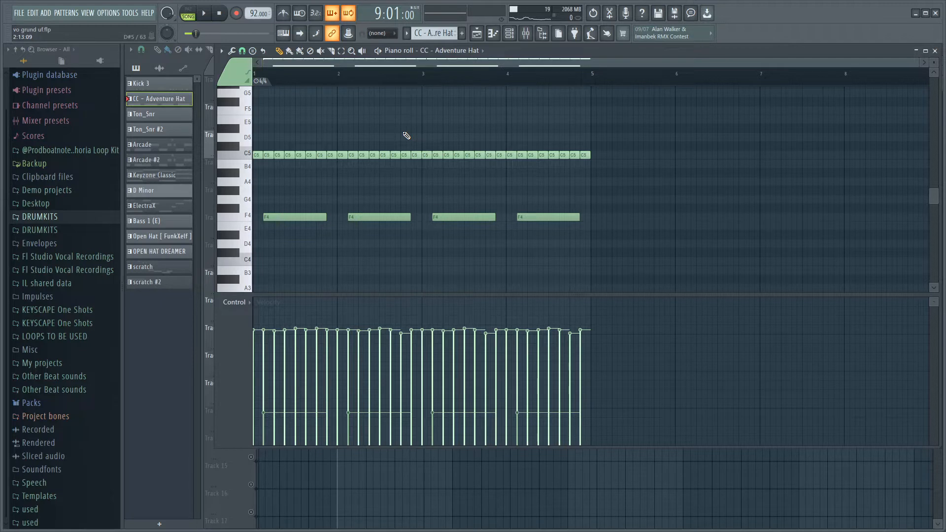
Select the four long F4 notes in the CC - Adventure Hat pattern and play the pattern back.
drag(613, 247, 257, 203)
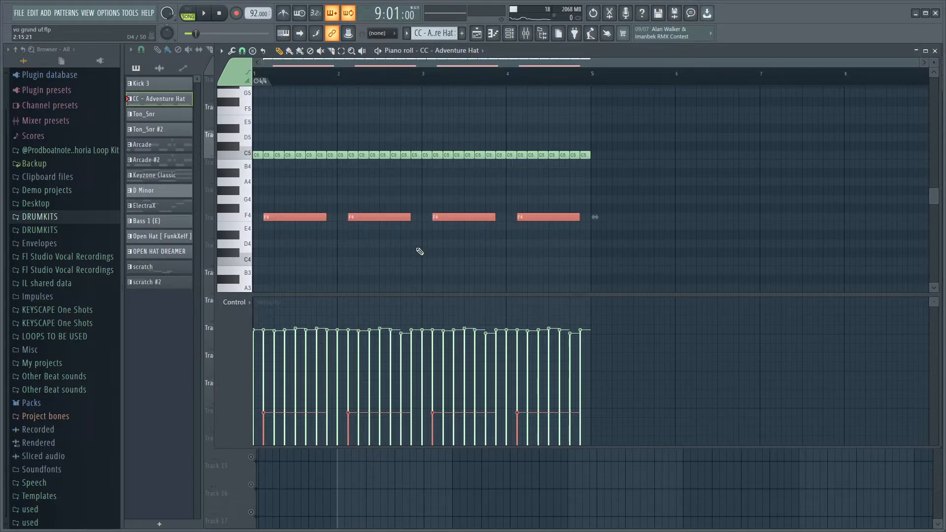
key(space)
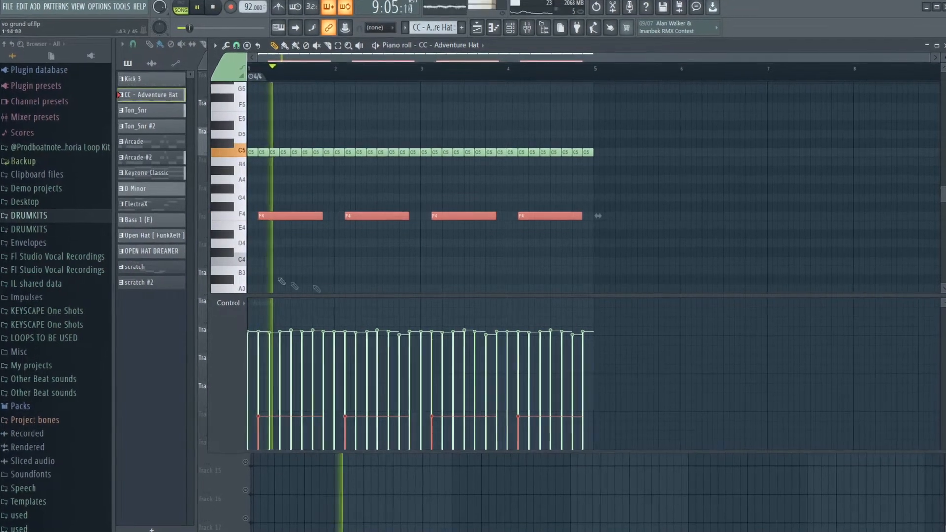
scroll(232, 232, up, 3)
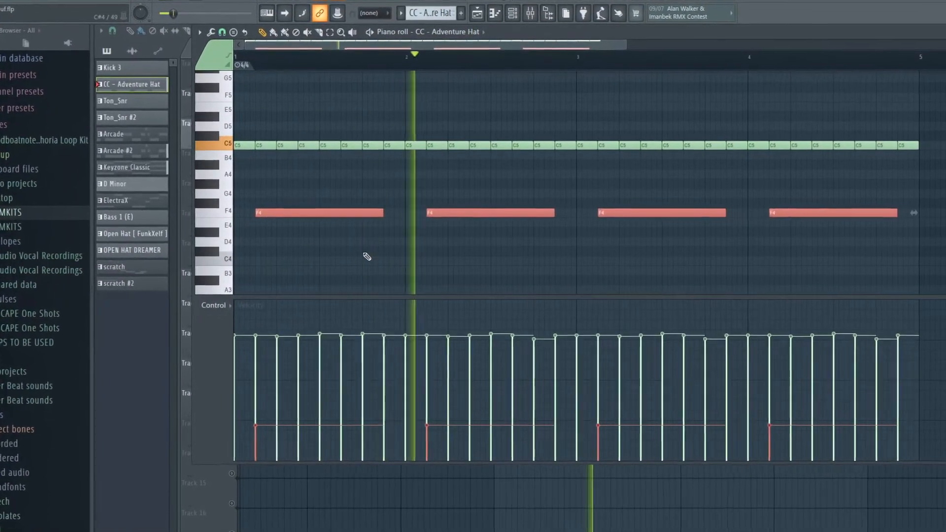
scroll(370, 257, down, 2)
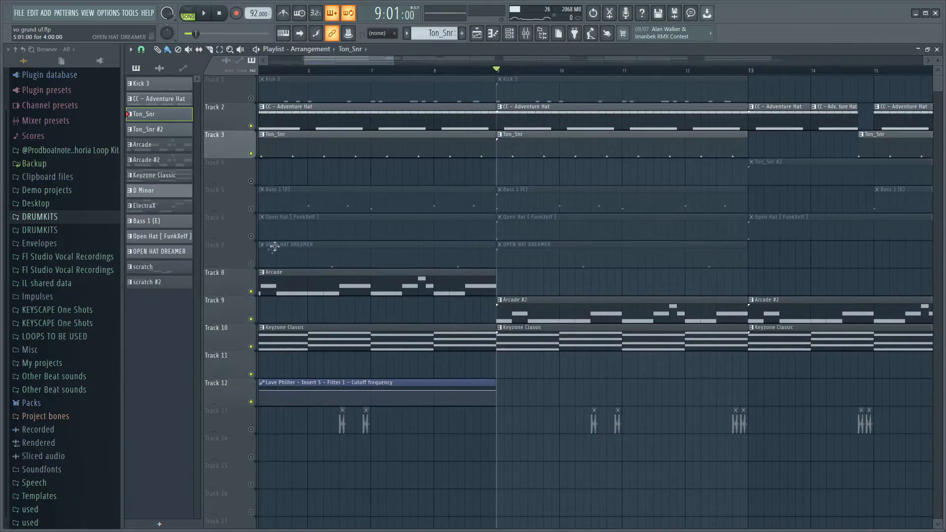
Unmute the OPEN HAT DREAMER pattern on track 7 and review its notes and the Fruity Reeverb 2 and Fruity parametric EQ 2 on insert 10.
click(252, 264)
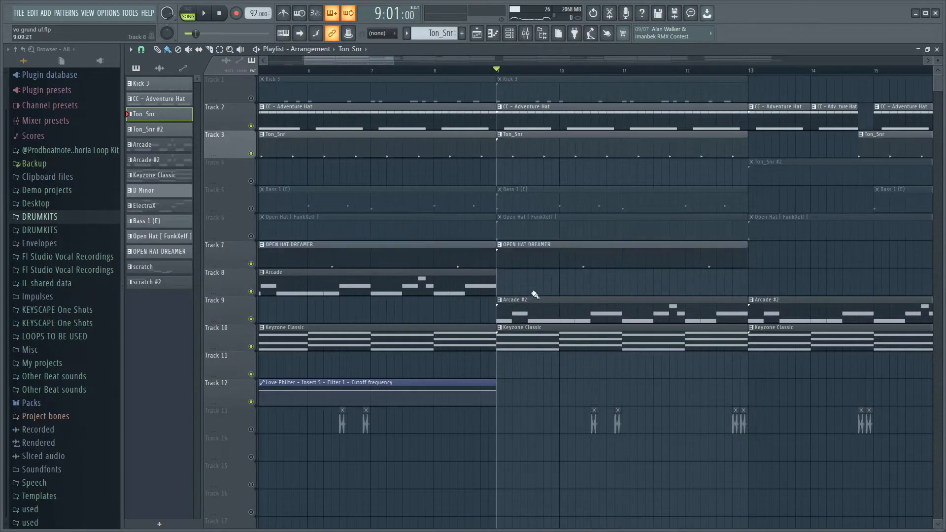
double_click(550, 262)
click(526, 33)
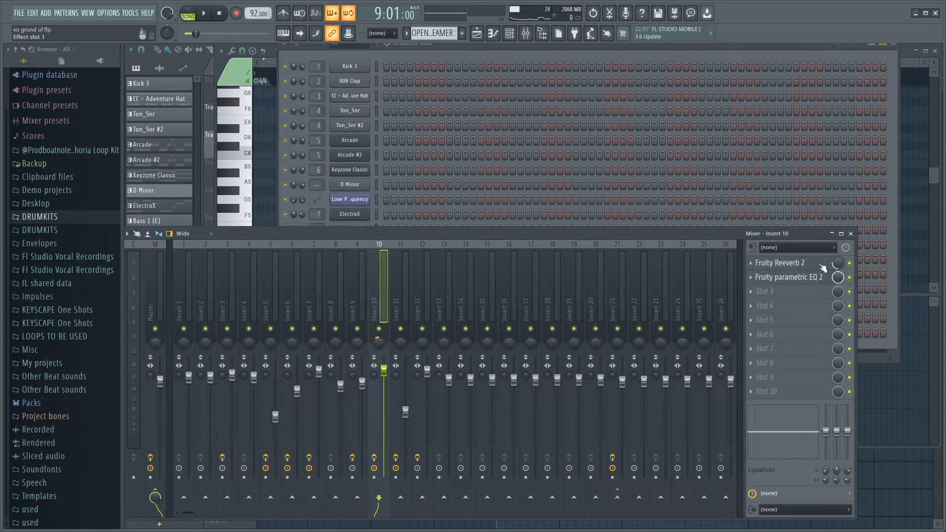
click(808, 263)
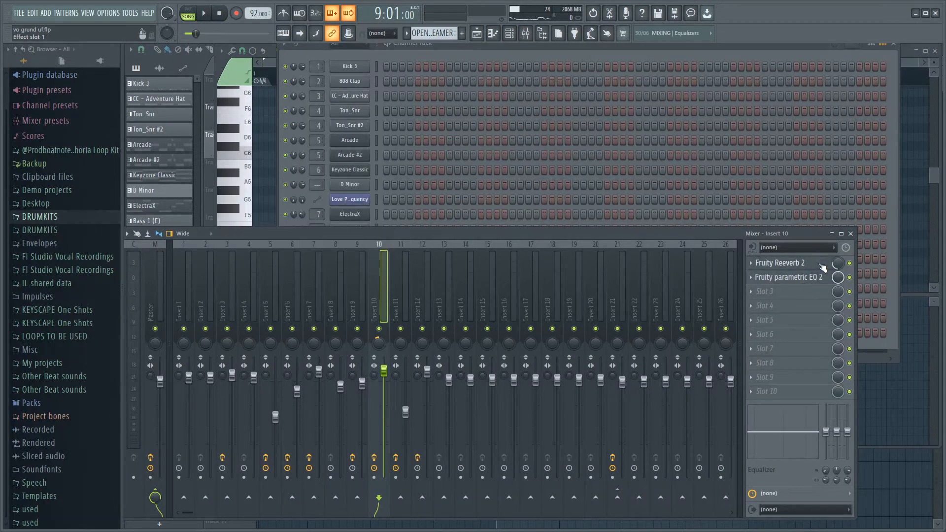
click(788, 277)
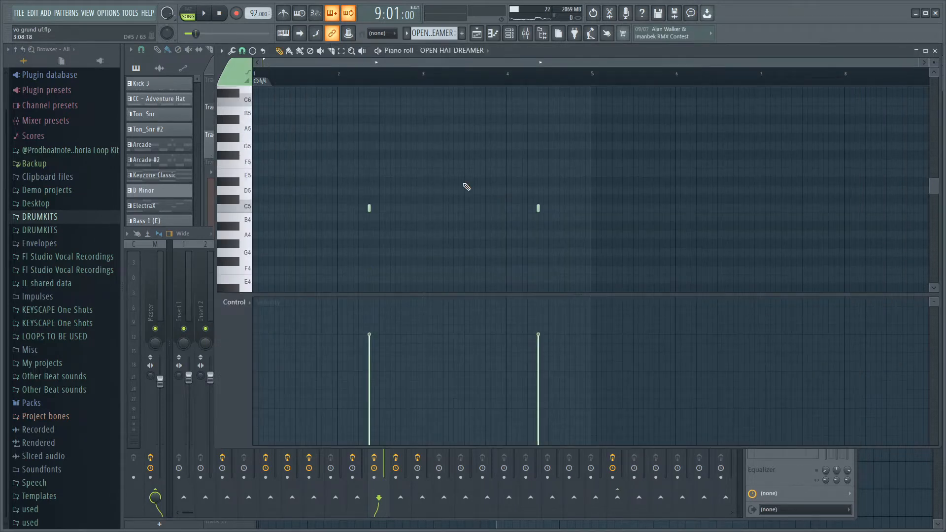
key(space)
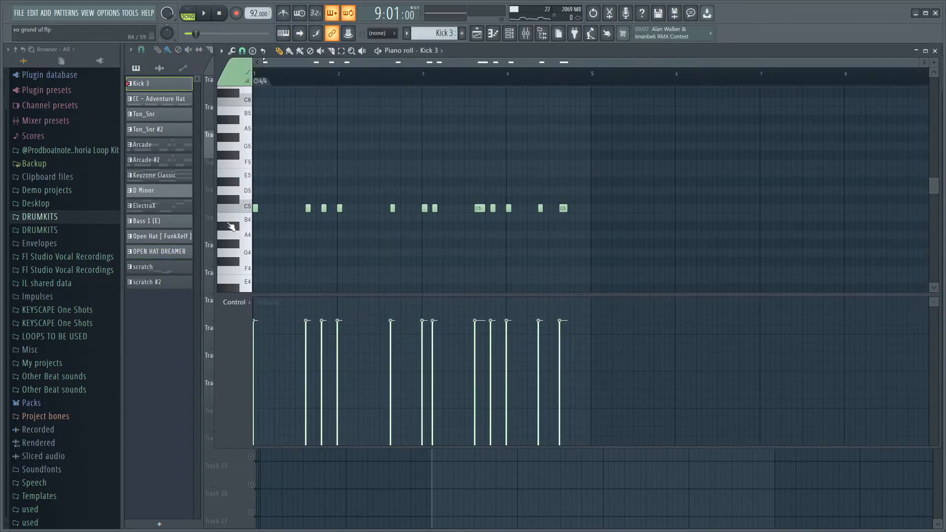
Play the Kick 3 pattern in the piano roll and examine the placement of its C5 notes across the four bars.
scroll(226, 266, up, 3)
key(space)
scroll(222, 267, down, 3)
scroll(236, 268, up, 3)
scroll(269, 268, down, 2)
scroll(388, 271, down, 1)
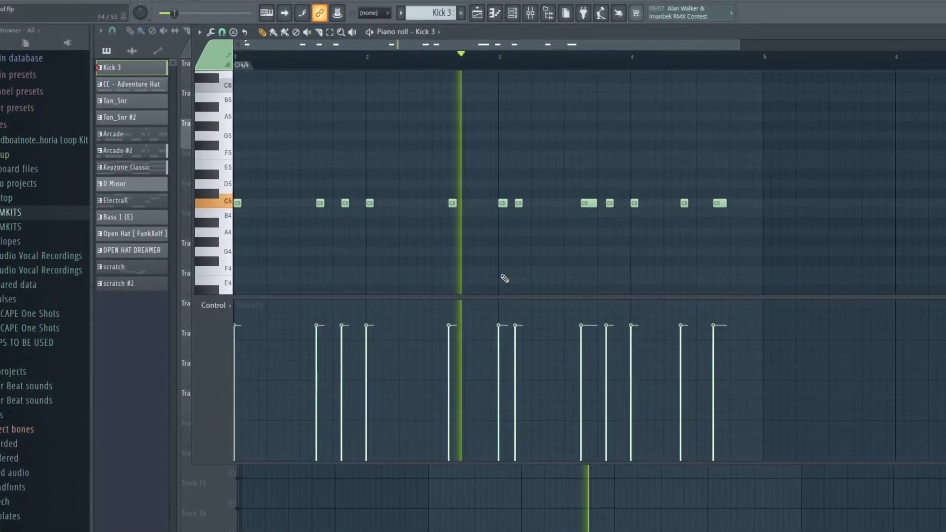
scroll(533, 279, down, 1)
scroll(512, 276, up, 2)
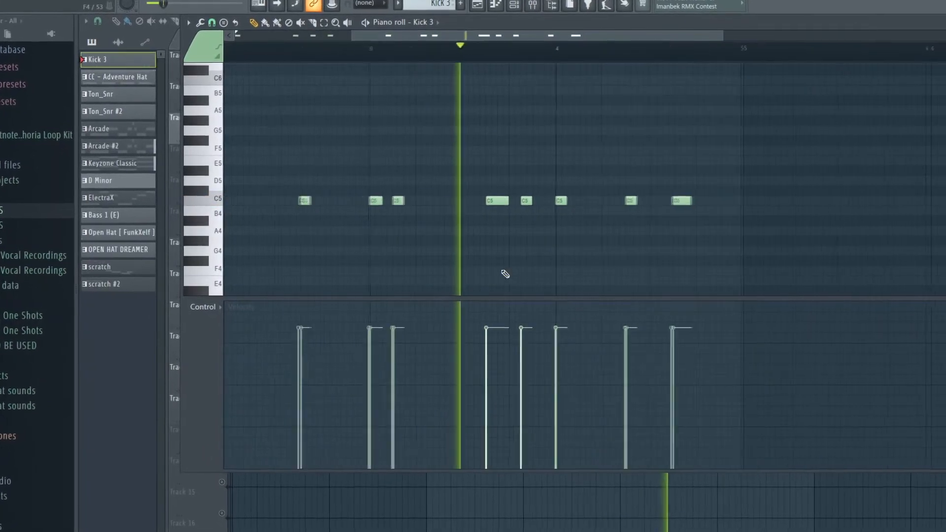
scroll(419, 261, down, 2)
scroll(286, 260, up, 1)
scroll(276, 259, up, 1)
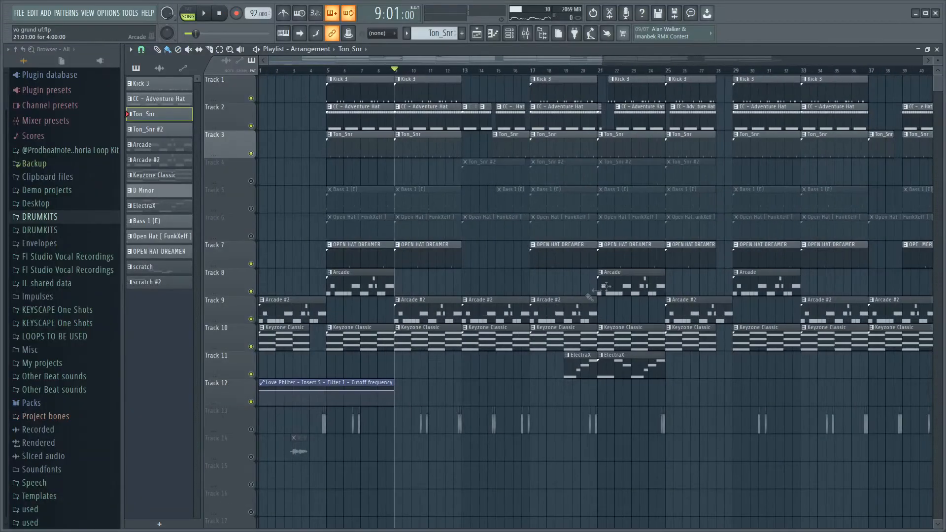
Unmute track 5 and play its Bass 1 (E) pattern from bar 17 with the notes open in the piano roll.
scroll(562, 180, up, 3)
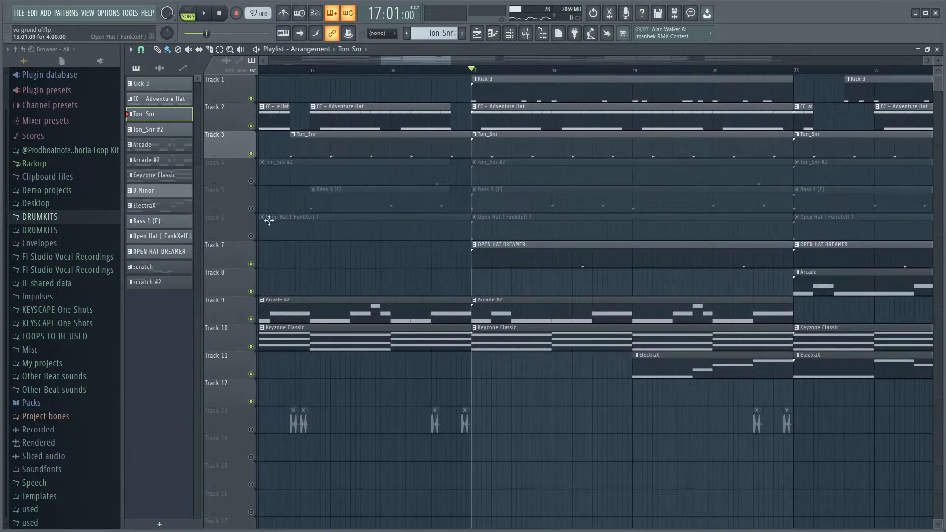
click(251, 209)
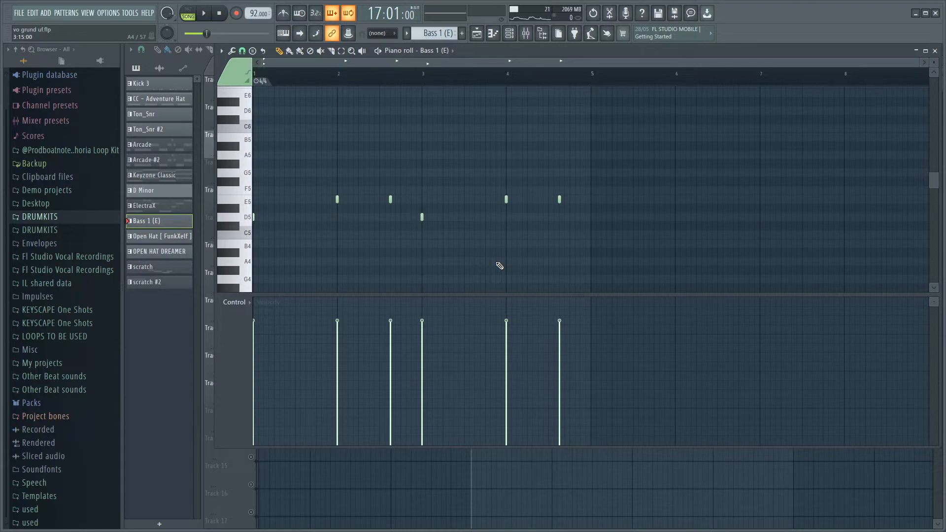
key(space)
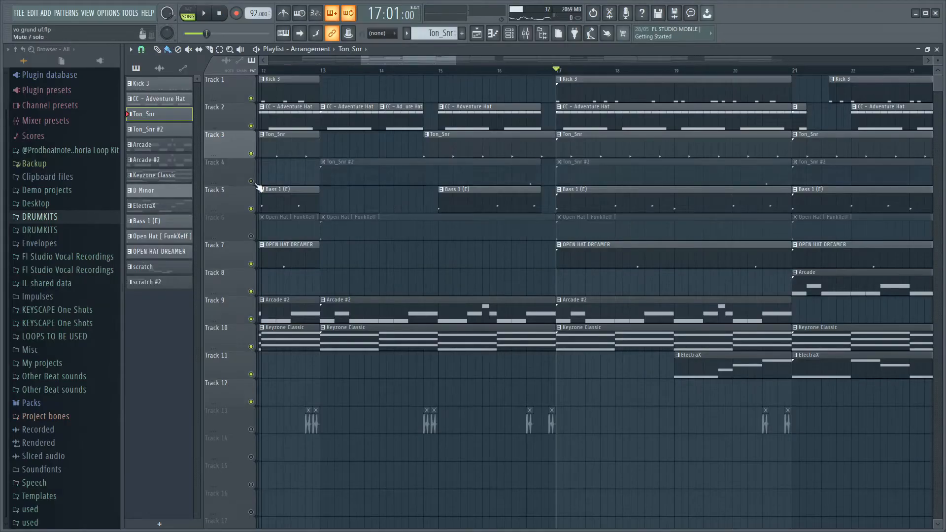
Unmute track 4 and play its Ton_Snr #2 pattern with the notes open in the piano roll.
click(253, 182)
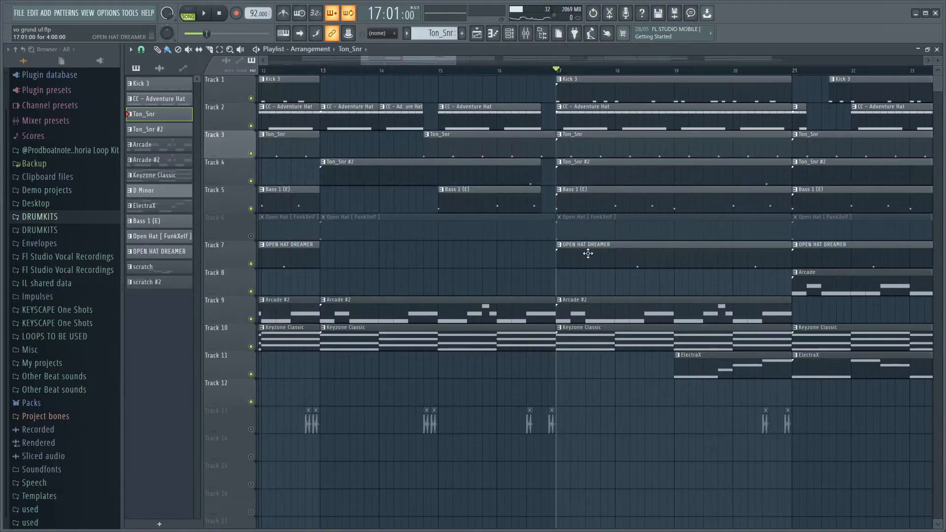
scroll(591, 246, down, 3)
scroll(622, 210, up, 3)
double_click(614, 179)
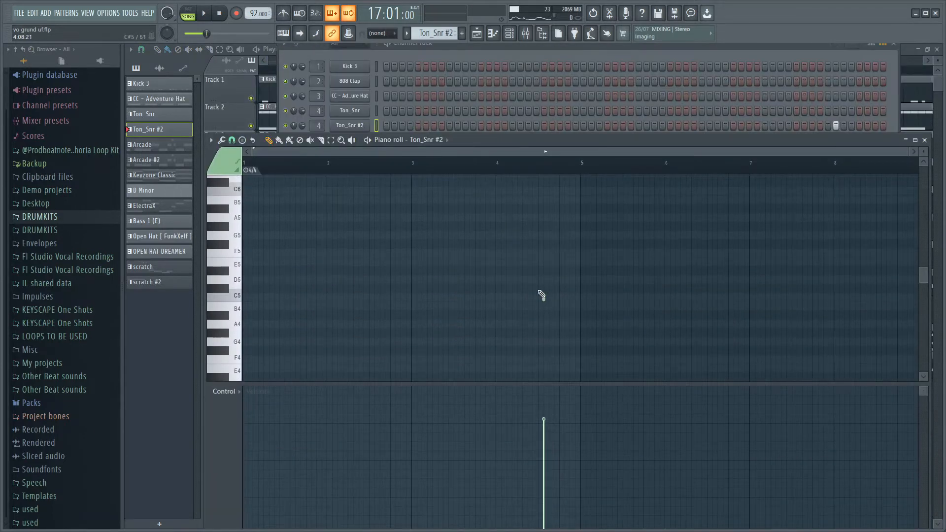
key(space)
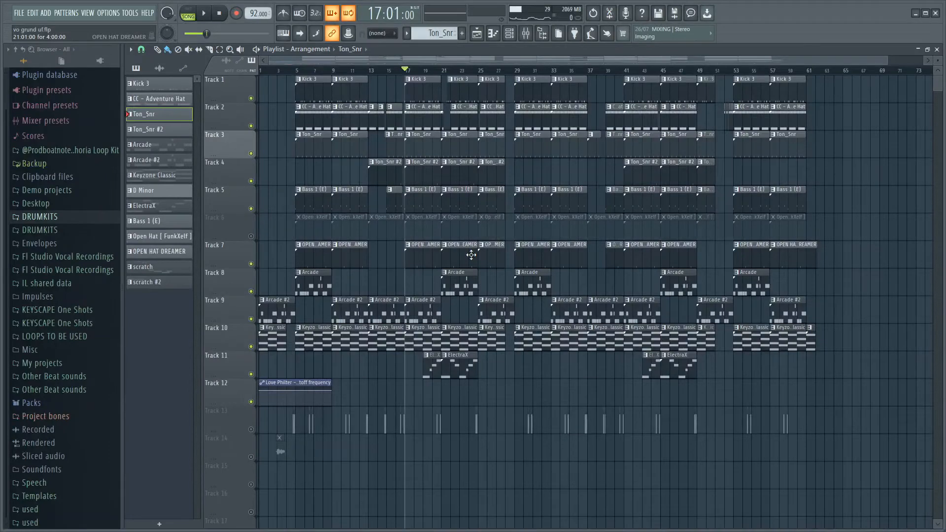
Unmute track 6 and open its Open Hat [ FunkXelf ] pattern in the piano roll.
scroll(365, 295, up, 5)
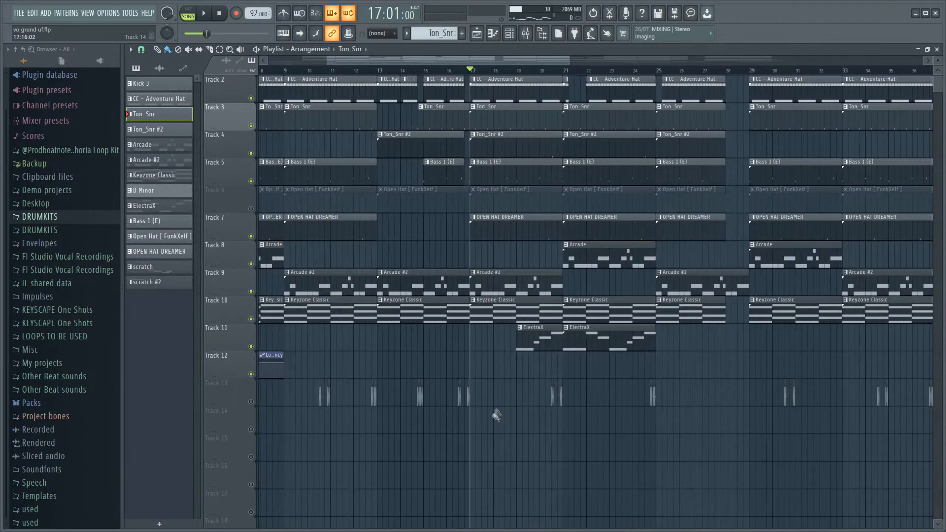
click(251, 236)
double_click(499, 227)
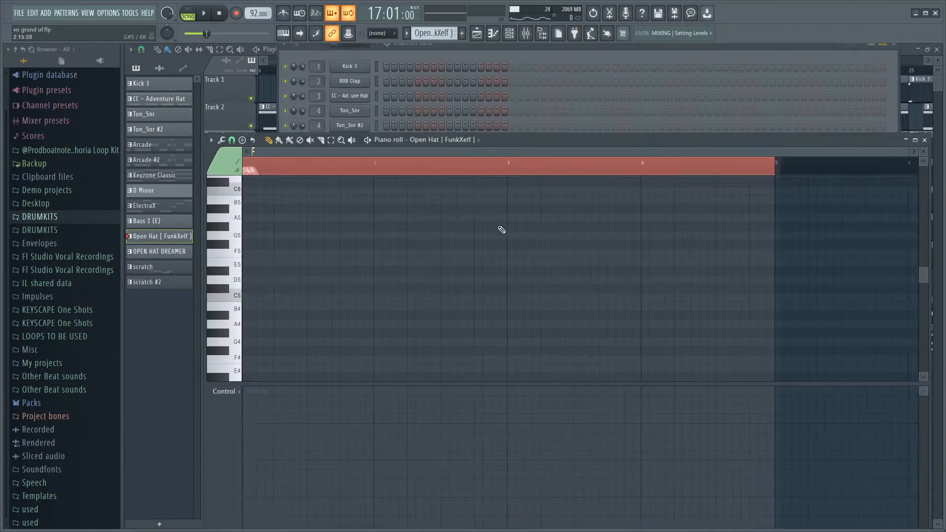
Inspect the Fruity Reeverb 2 and Fruity delay 2 on mixer insert 9 and play the Open Hat [ FunkXelf ] pattern.
scroll(497, 236, down, 2)
scroll(494, 249, up, 3)
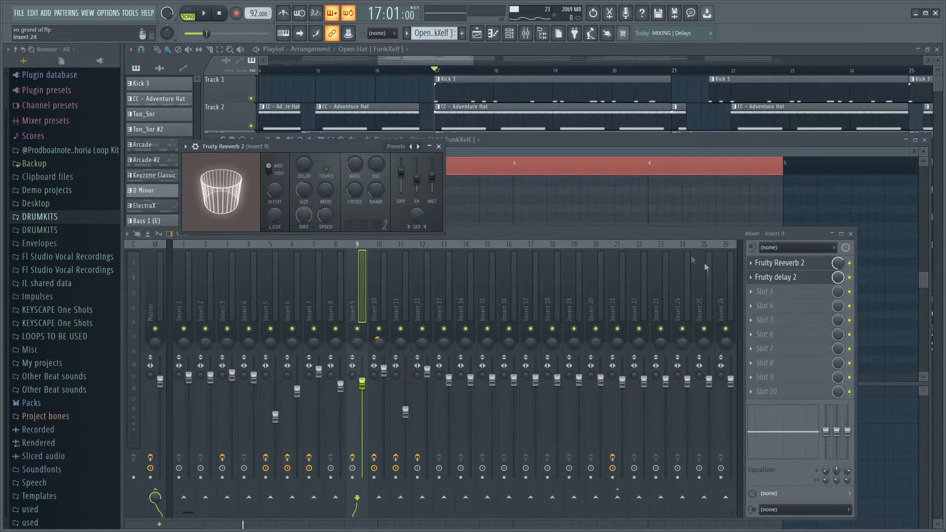
click(775, 277)
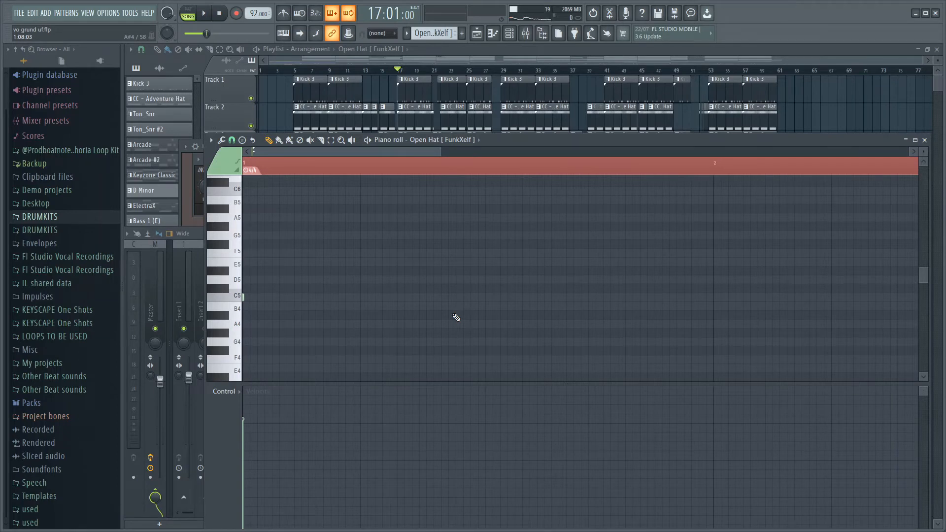
key(space)
scroll(456, 318, down, 2)
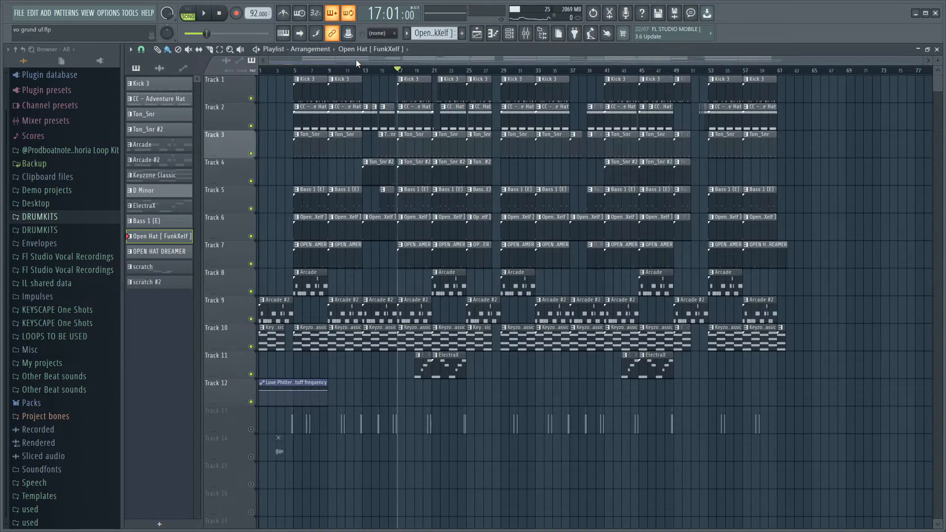
Unmute the audio clips on track 13 and inspect the Fruity parametric EQ 2 and Fruity Reeverb 2 on mixer insert 11.
scroll(237, 324, down, 4)
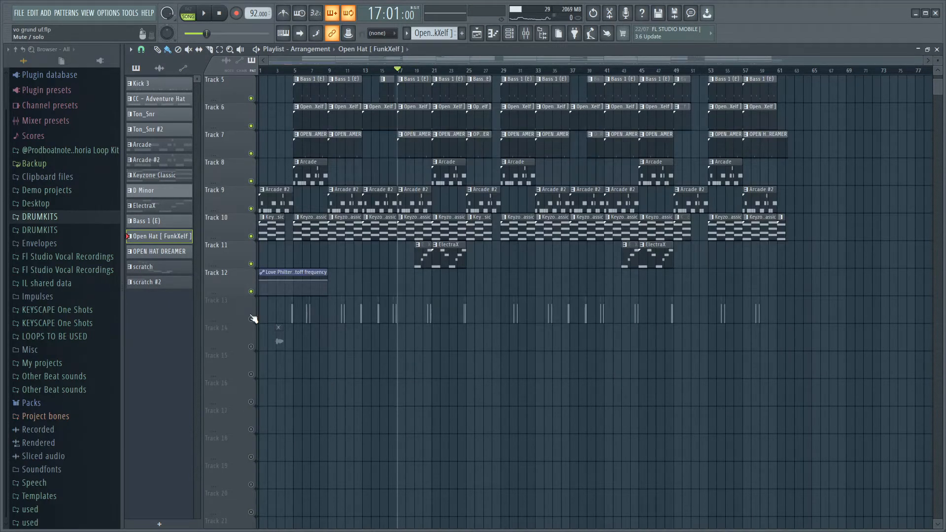
scroll(269, 338, up, 4)
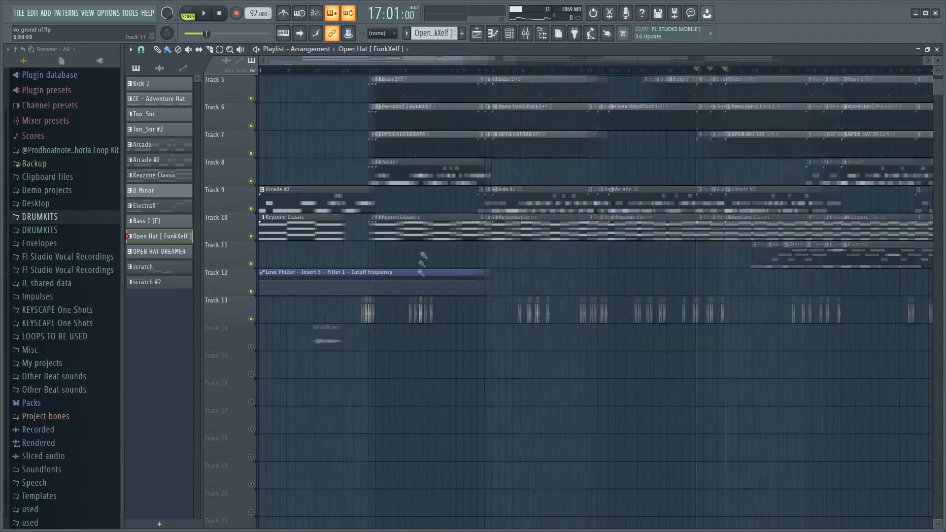
scroll(506, 309, down, 3)
scroll(274, 323, up, 3)
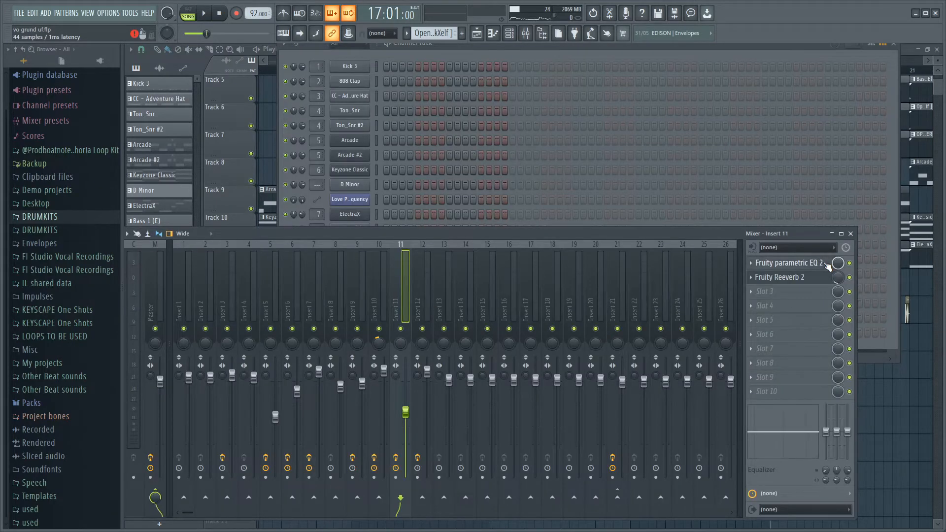
click(828, 267)
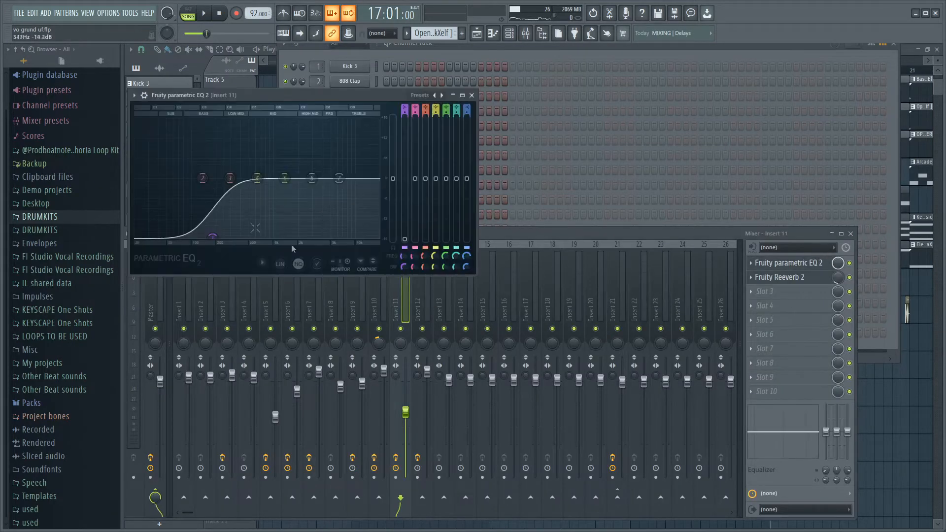
click(837, 282)
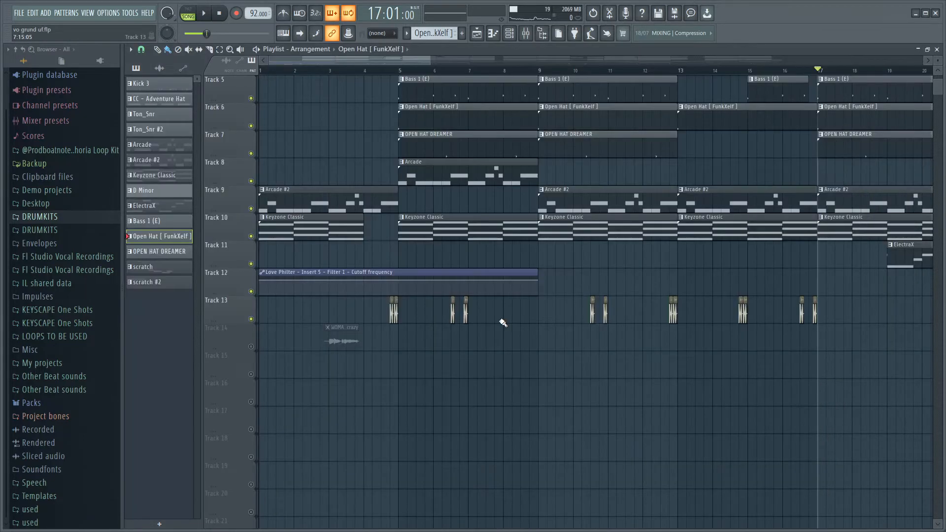
Play the arrangement from bar 1 with the track 13 audio clips in view.
ctrl+scroll(523, 313, down, 3)
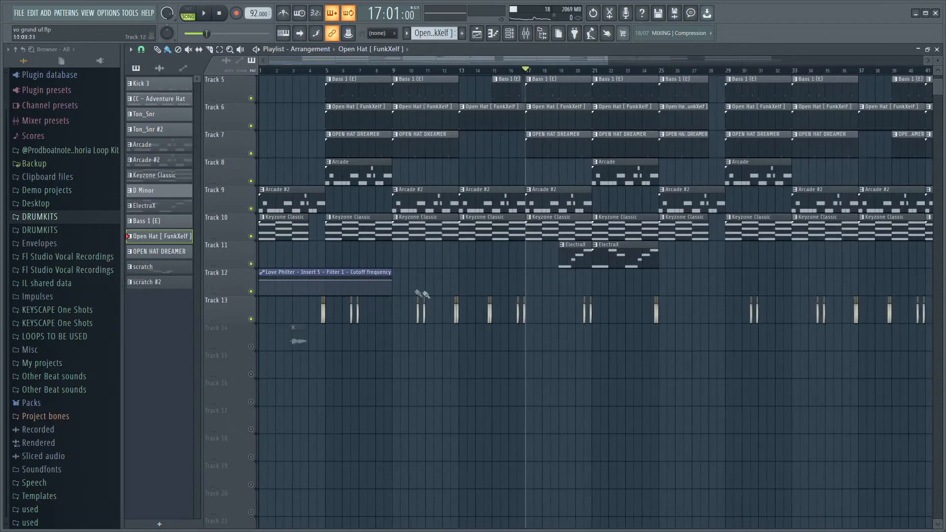
drag(296, 73, 95, 158)
ctrl+scroll(163, 388, up, 7)
ctrl+scroll(658, 346, down, 2)
ctrl+scroll(558, 328, up, 4)
ctrl+scroll(486, 350, down, 5)
ctrl+scroll(520, 364, up, 4)
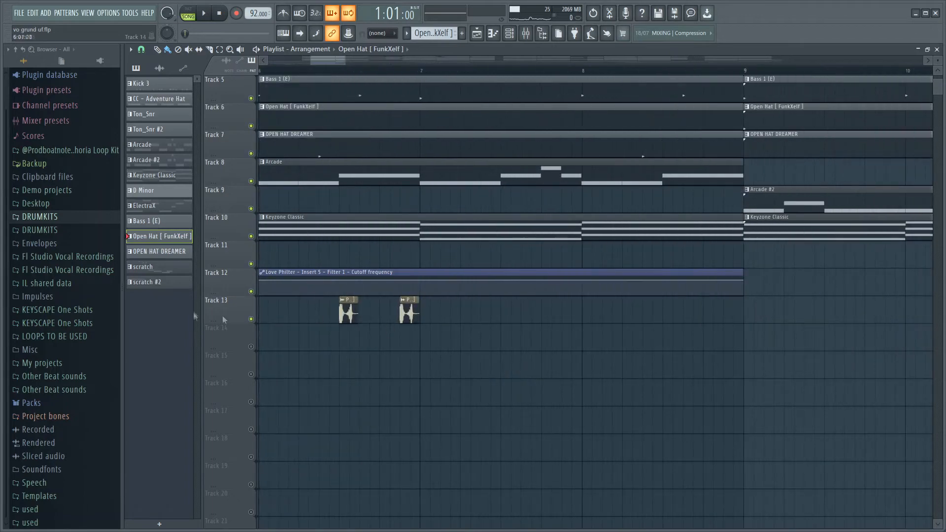
ctrl+scroll(423, 327, down, 10)
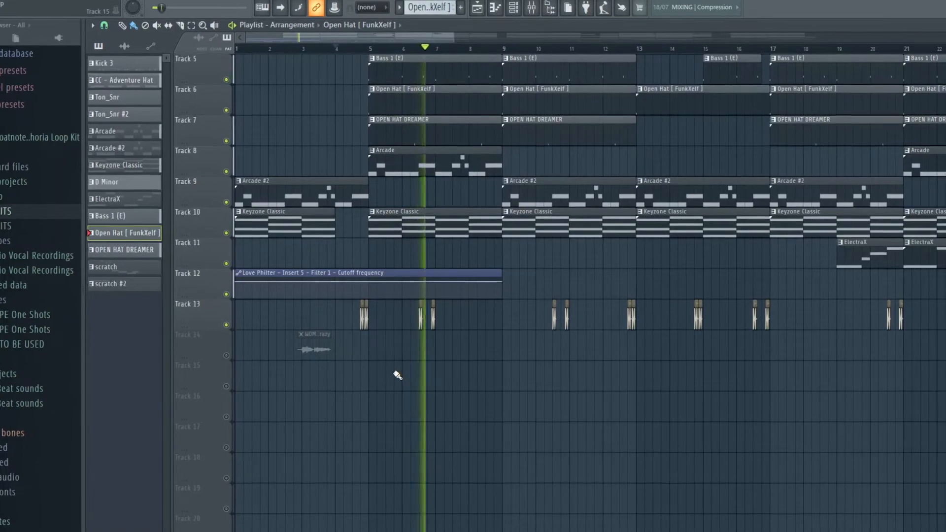
Move the playhead to bar 10 and play the arrangement from there.
click(530, 71)
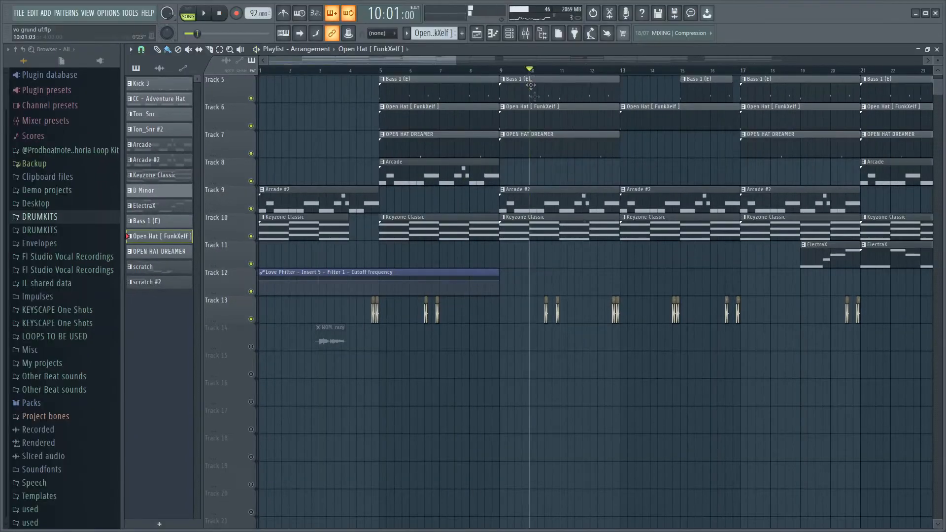
scroll(584, 353, up, 5)
scroll(584, 353, down, 6)
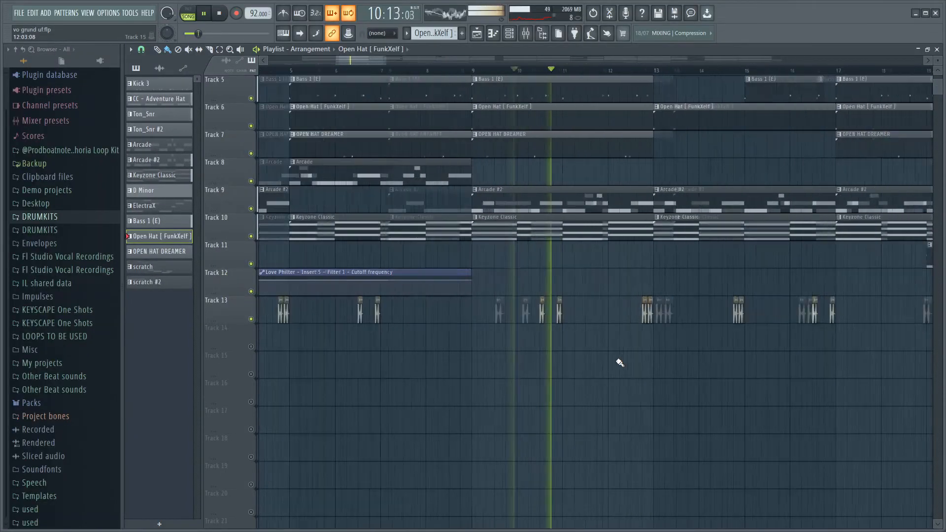
Play the arrangement from bar 12 with the track 13 audio clips in view, and stop playback.
click(609, 70)
scroll(614, 360, up, 5)
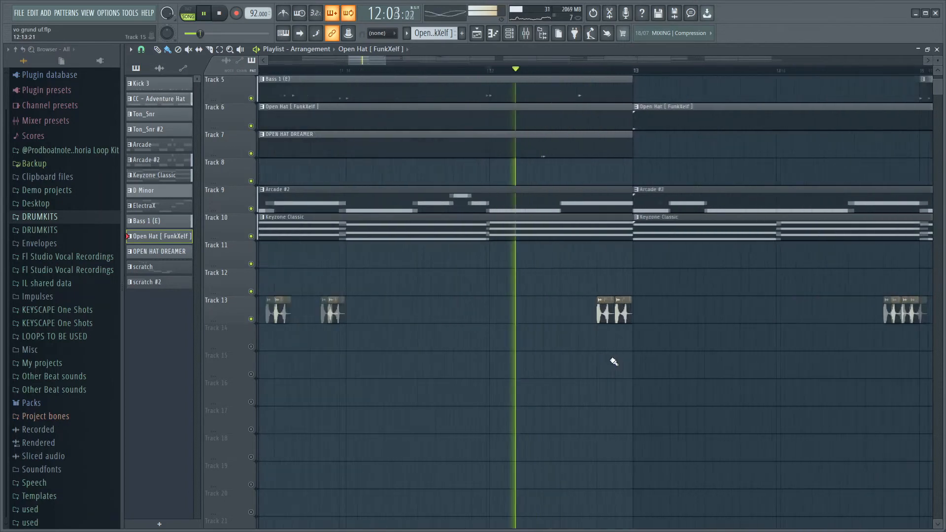
scroll(614, 360, down, 5)
scroll(655, 368, up, 3)
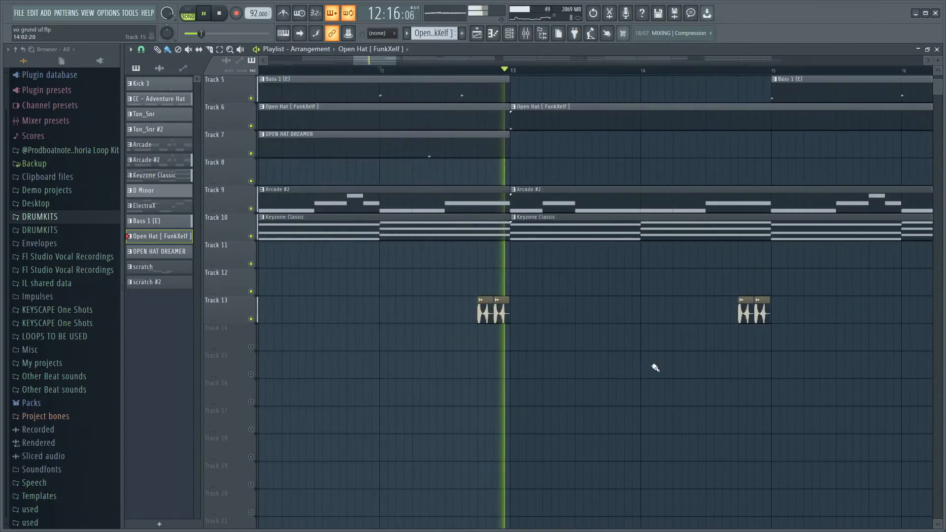
scroll(655, 368, down, 6)
key(space)
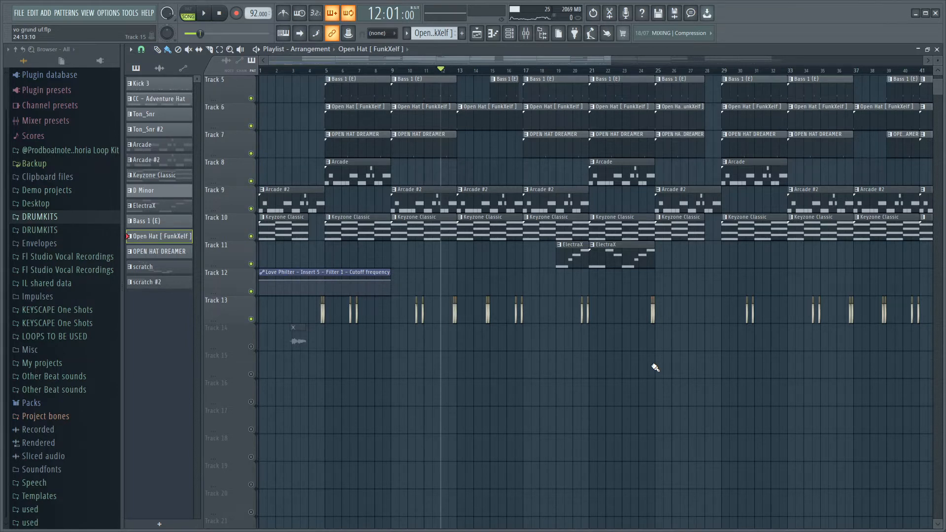
Review the full arrangement and mark the intro from bar 1 to bar 5 as a time selection.
scroll(625, 357, down, 2)
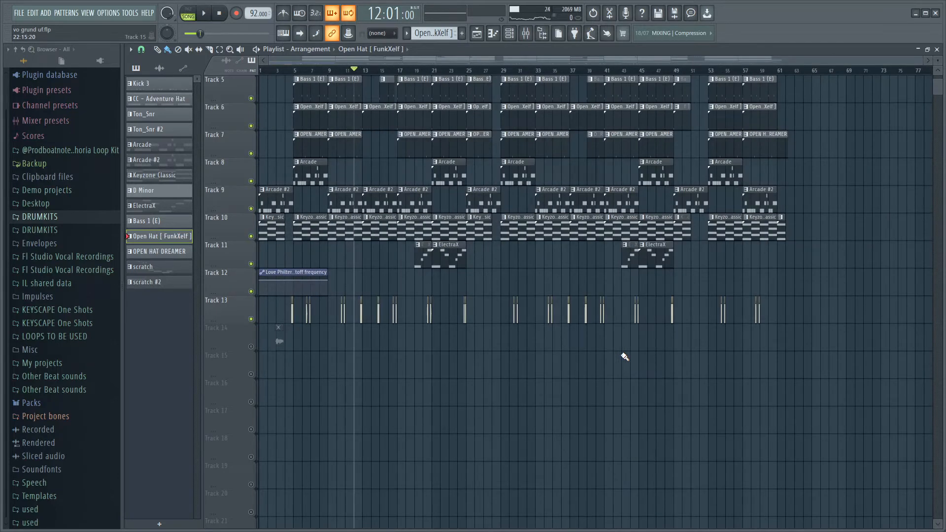
scroll(625, 357, up, 2)
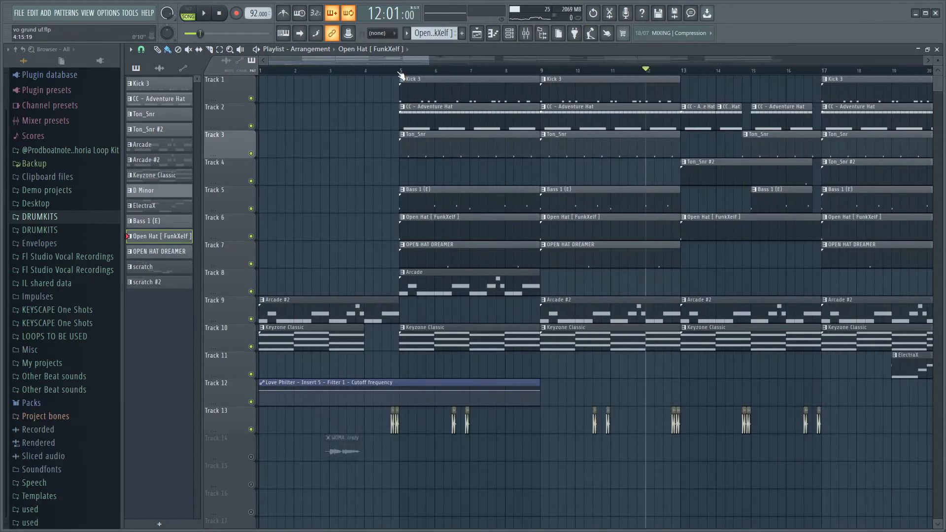
drag(401, 75, 2, 88)
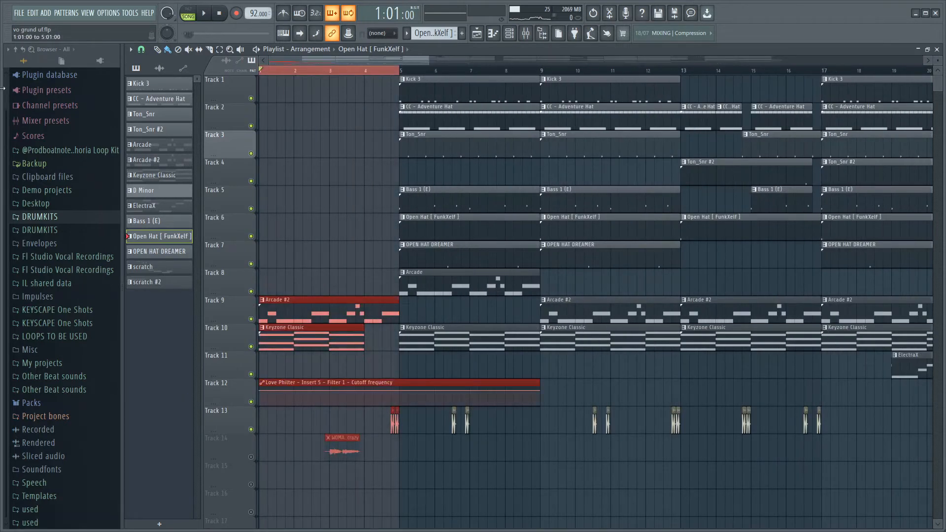
Mark bars 5 to 13, and highlight the Arcade clip on track 8 and the Arcade #2 clip on track 9 there.
drag(275, 73, 684, 77)
scroll(562, 205, up, 1)
ctrl+click(414, 287)
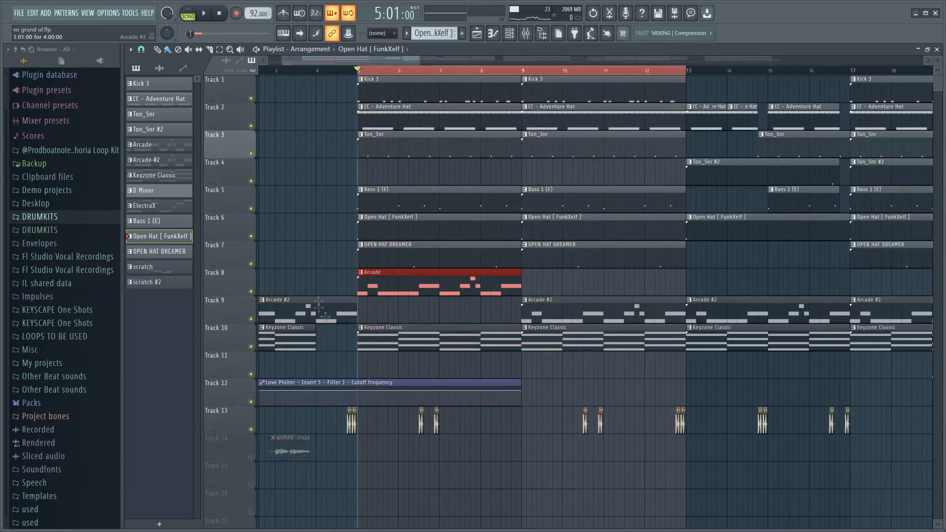
ctrl+click(559, 312)
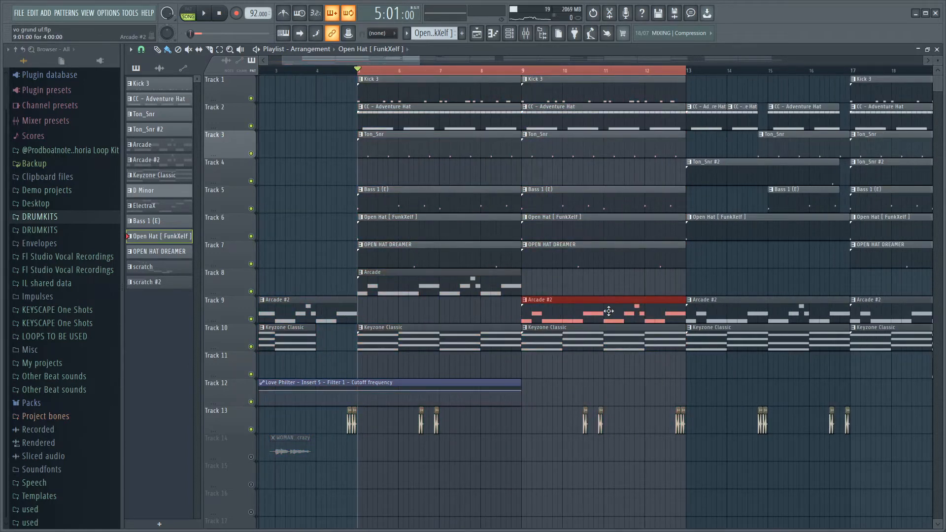
Highlight all Keyzone Classic clips on track 10 from bar 5 onward and compare them with the intro clip.
scroll(421, 370, down, 7)
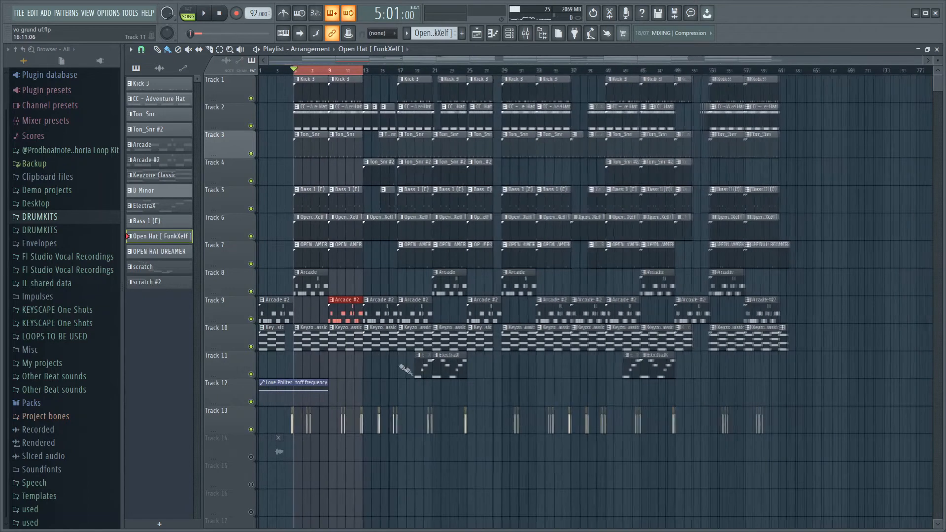
drag(303, 345, 789, 345)
scroll(401, 358, up, 7)
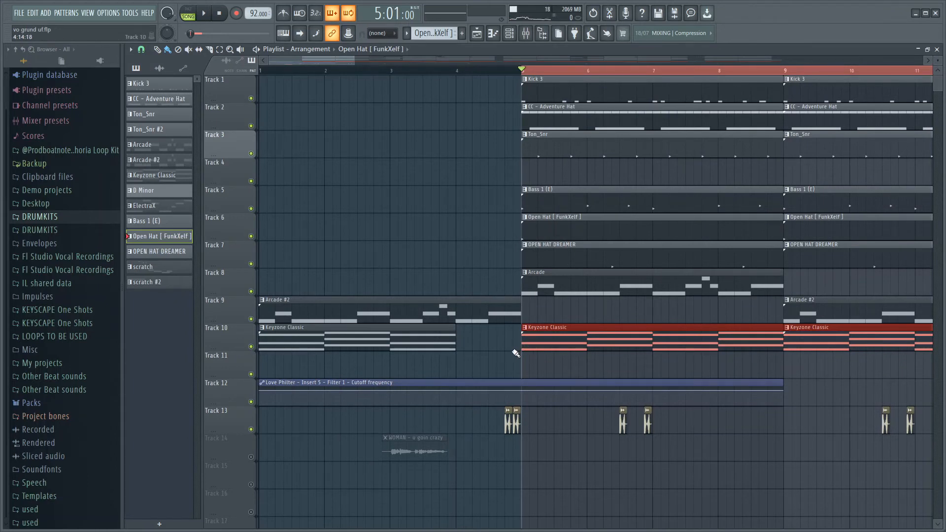
scroll(394, 364, down, 5)
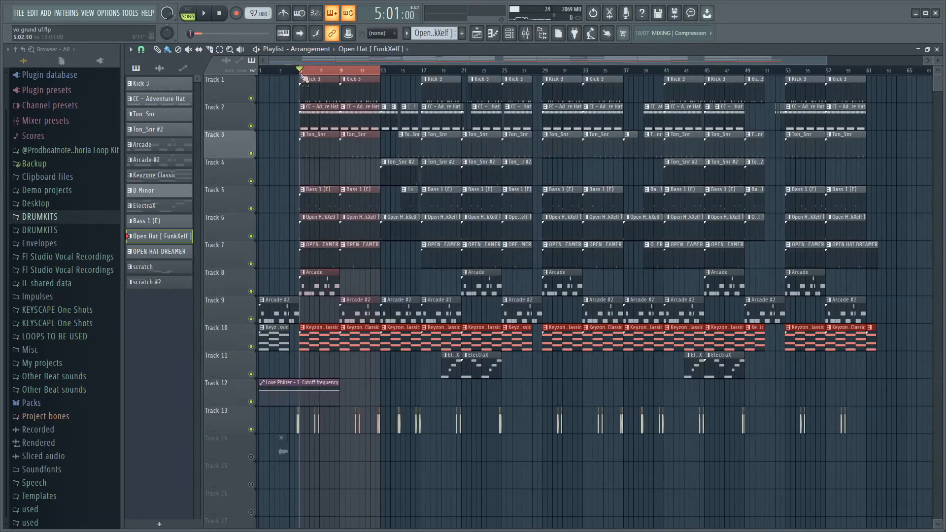
Mark bars 13 to 29 as a time selection and examine which drum and melody clips play there.
drag(381, 71, 541, 72)
scroll(375, 392, up, 5)
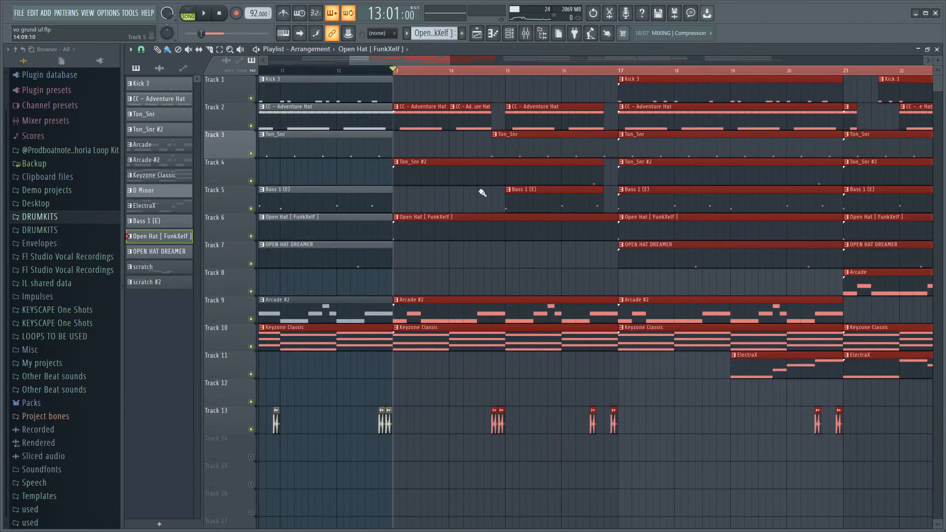
scroll(485, 160, down, 4)
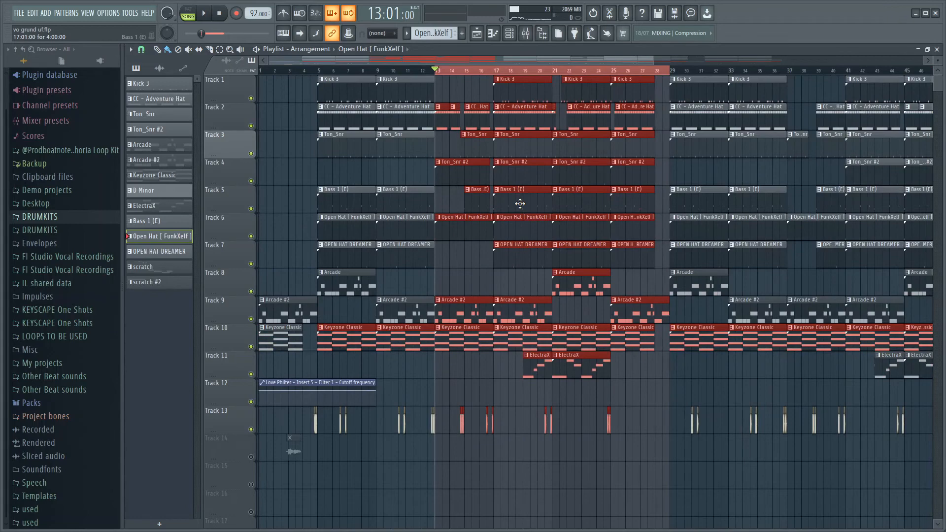
scroll(512, 344, down, 1)
scroll(507, 384, up, 3)
Highlight the two ElectraX clips on track 11 between bars 19 and 25 and review the layers up to bar 29.
drag(417, 378, 547, 366)
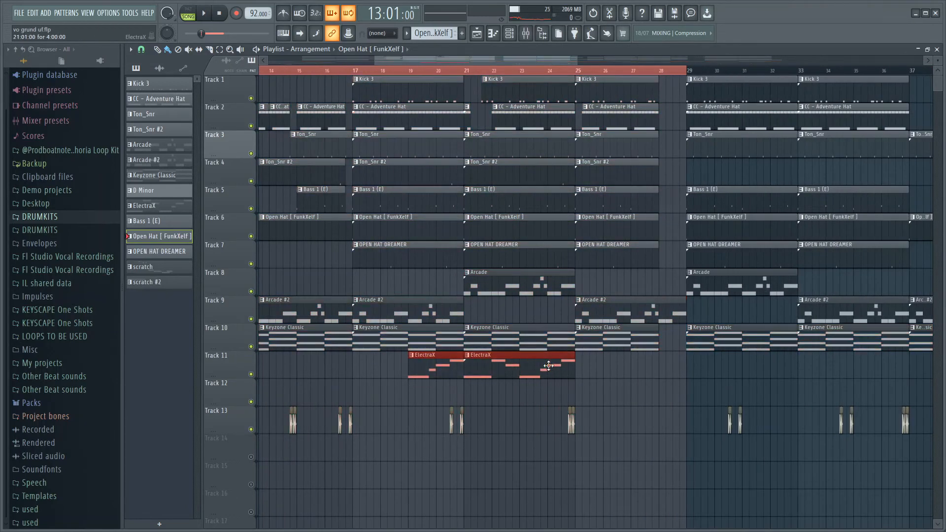
scroll(548, 365, up, 2)
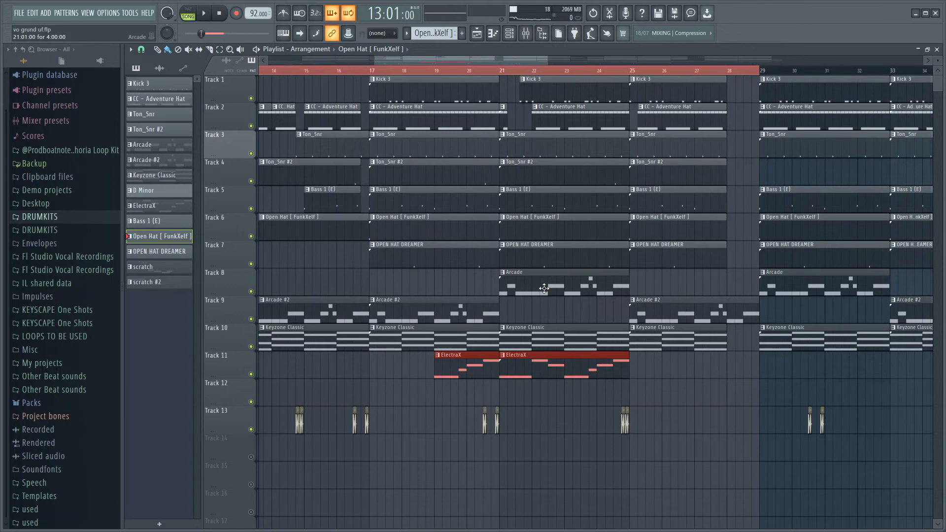
scroll(529, 347, down, 4)
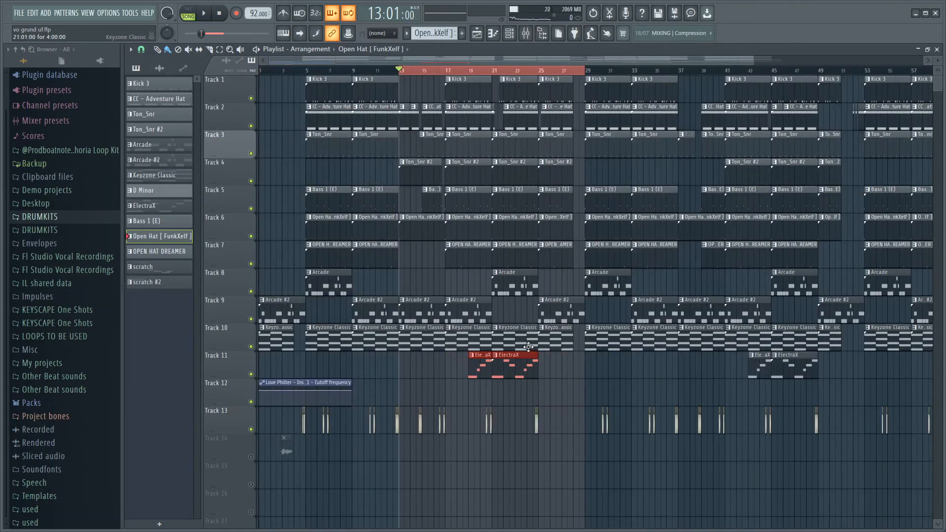
scroll(528, 346, up, 8)
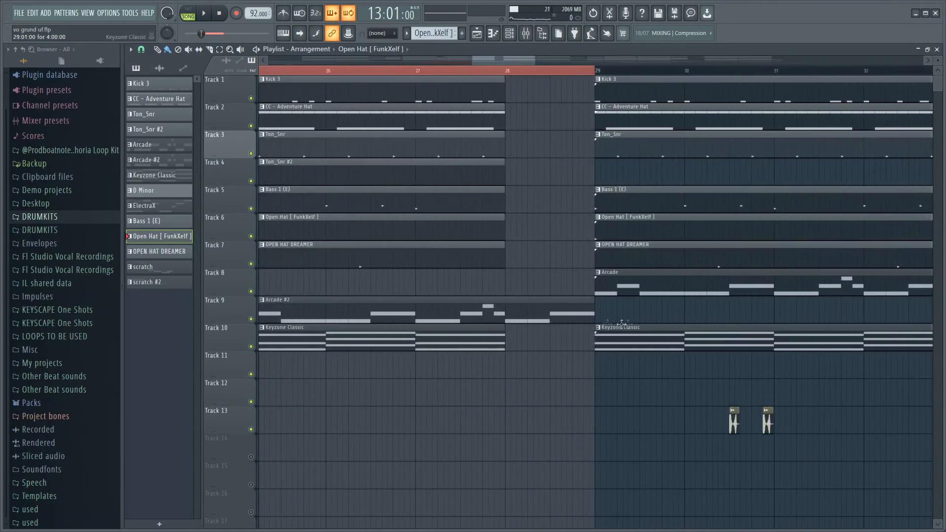
Mark the section starting at bar 29, followed by bars 37 to 53, to review the arrangement's second half.
scroll(545, 328, down, 7)
drag(551, 70, 492, 200)
drag(704, 93, 757, 92)
scroll(616, 290, down, 1)
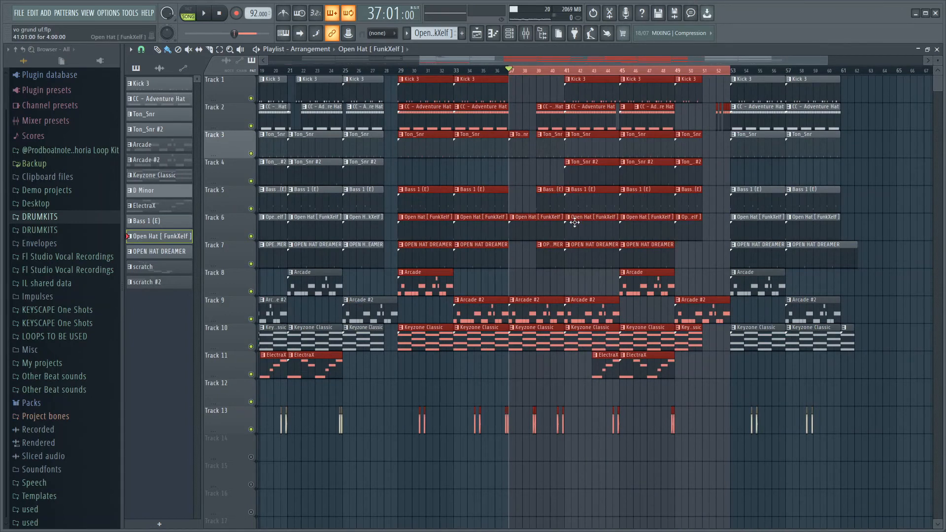
Mark bars 51 to 53 as a time selection to review the break before the last section.
scroll(723, 311, up, 1)
drag(356, 70, 666, 70)
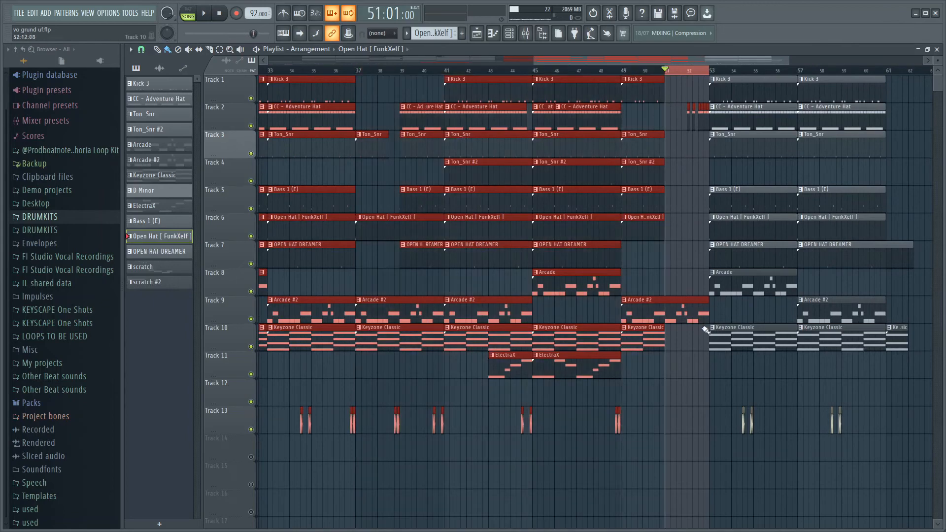
scroll(680, 340, down, 2)
scroll(789, 315, up, 2)
Mark the last section from bar 53 to bar 61 and highlight the closing Keyzone Classic clip on track 10.
drag(638, 71, 816, 93)
scroll(690, 276, down, 3)
scroll(595, 412, up, 4)
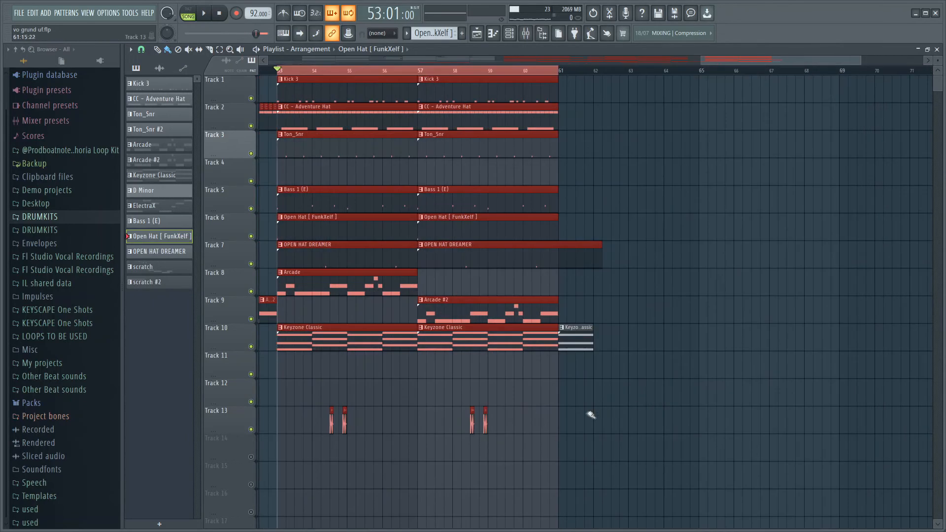
drag(594, 387, 583, 303)
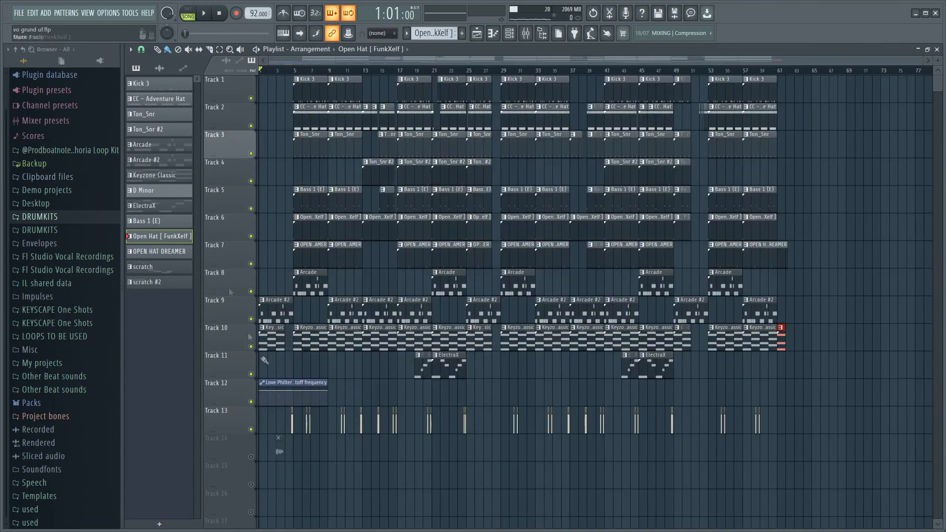
Unmute track 14 with the vocal sample in the intro.
click(251, 457)
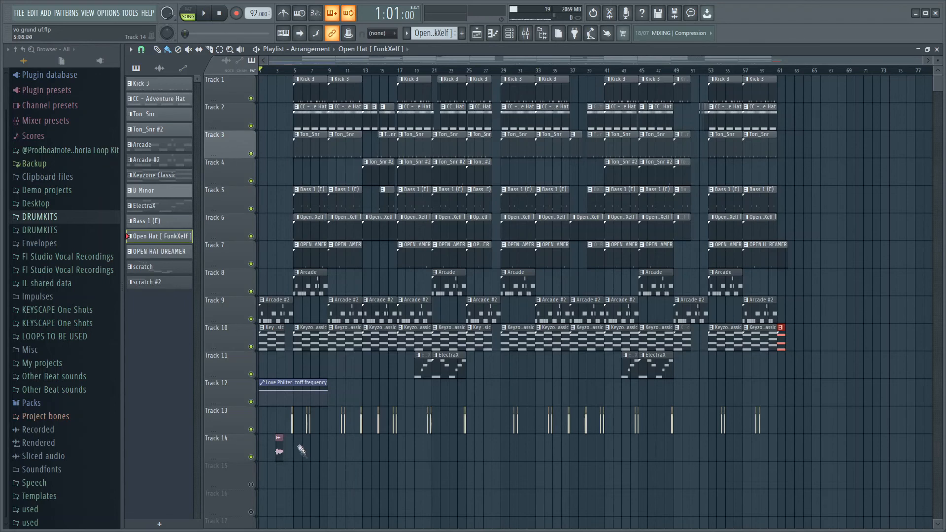